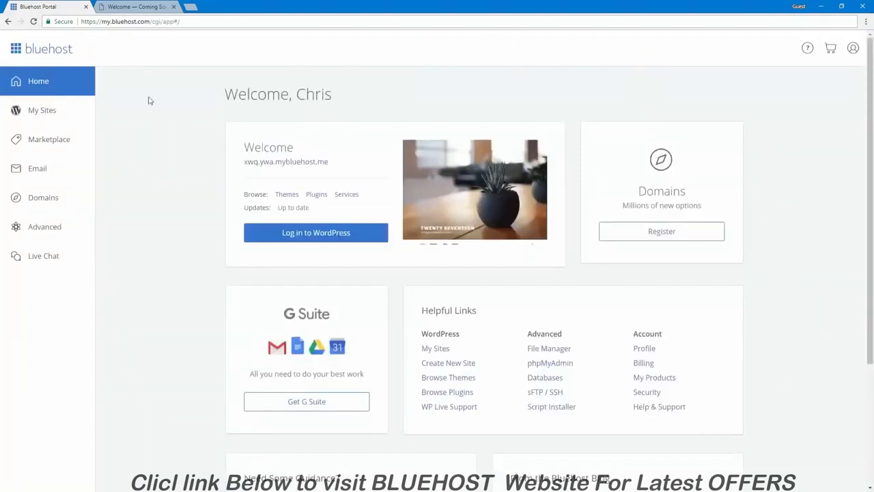
# - Log in to WordPress for the Welcome site from My Sites and choose the Personal site setup
pyautogui.click(42, 112)
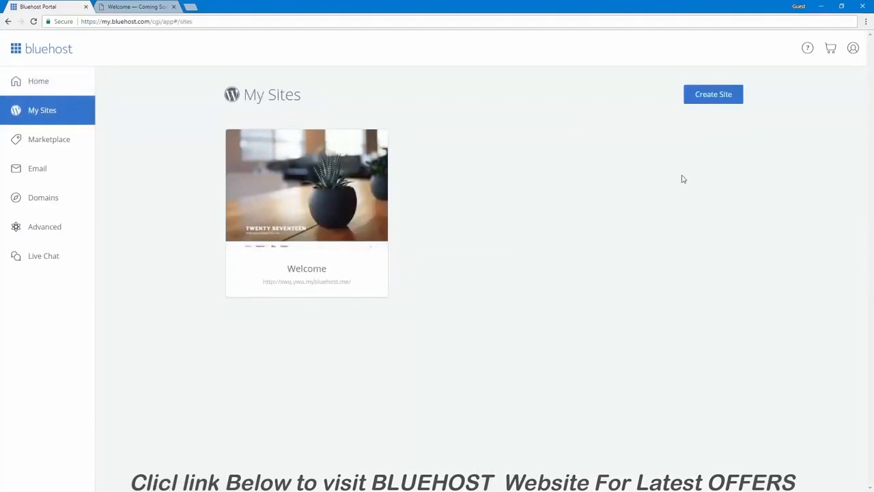
pyautogui.moveTo(387, 217)
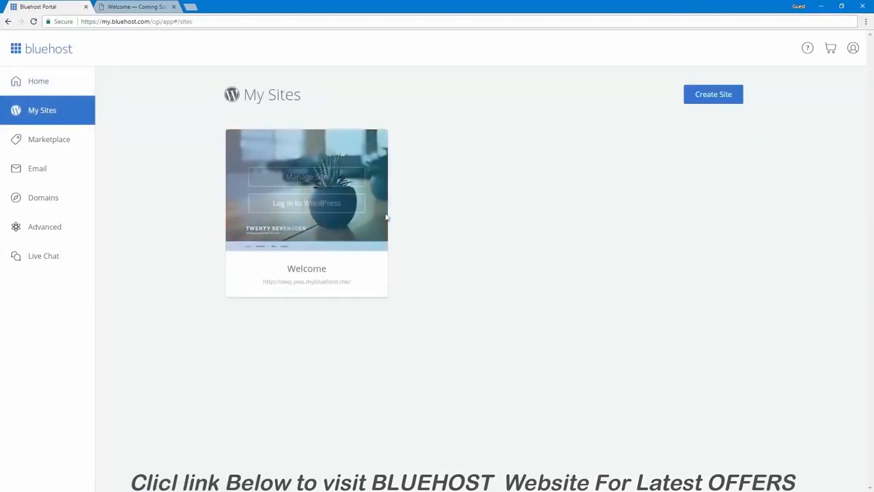
pyautogui.click(272, 205)
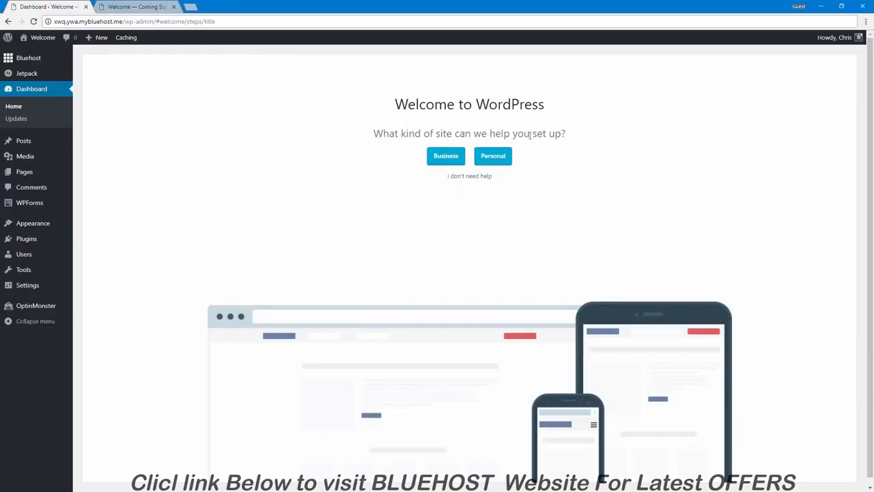
pyautogui.click(497, 156)
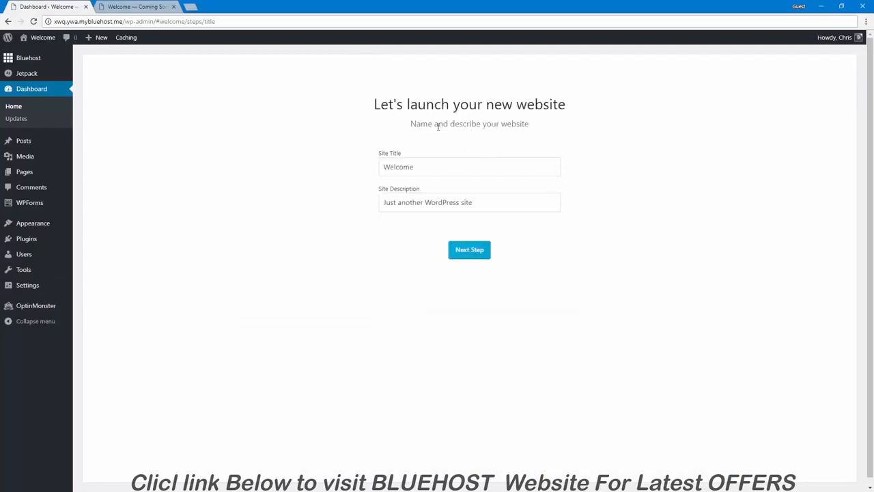
# - Set the site title to "Miles Photography" and the description to "Capture it all.", and continue the setup
pyautogui.doubleClick(440, 169)
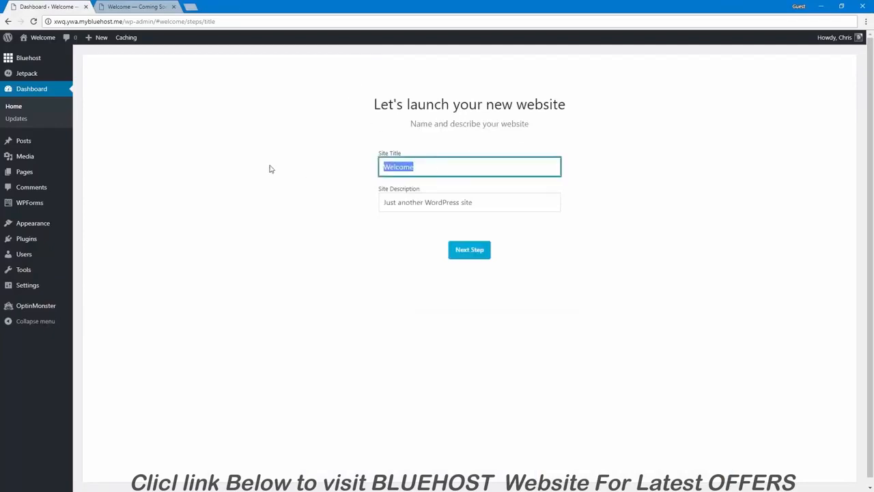
pyautogui.write('Miles Photography')
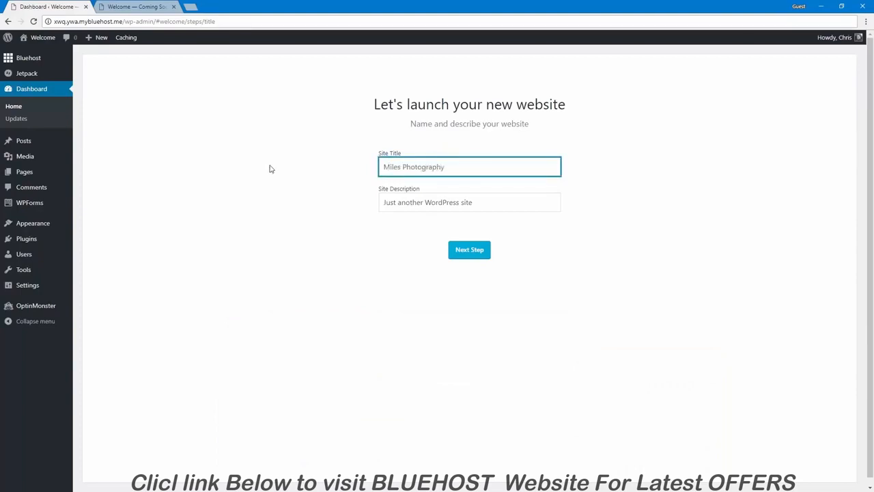
pyautogui.press('Tab')
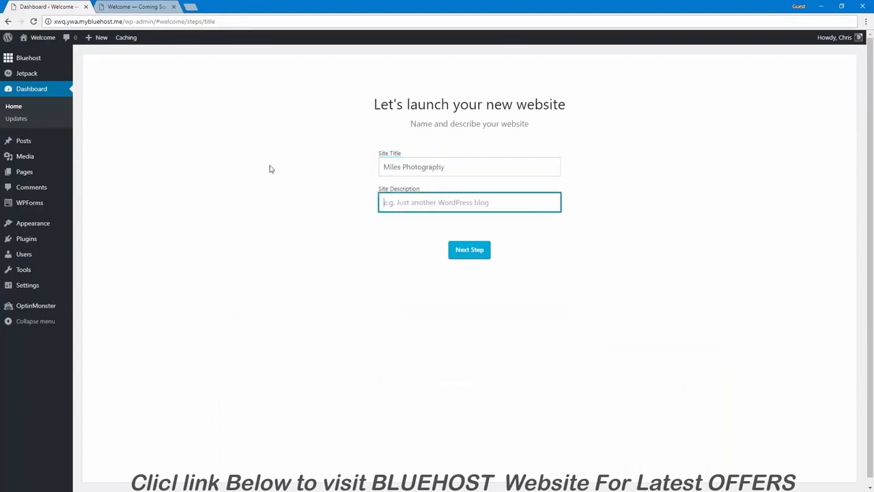
pyautogui.write('Capture it all')
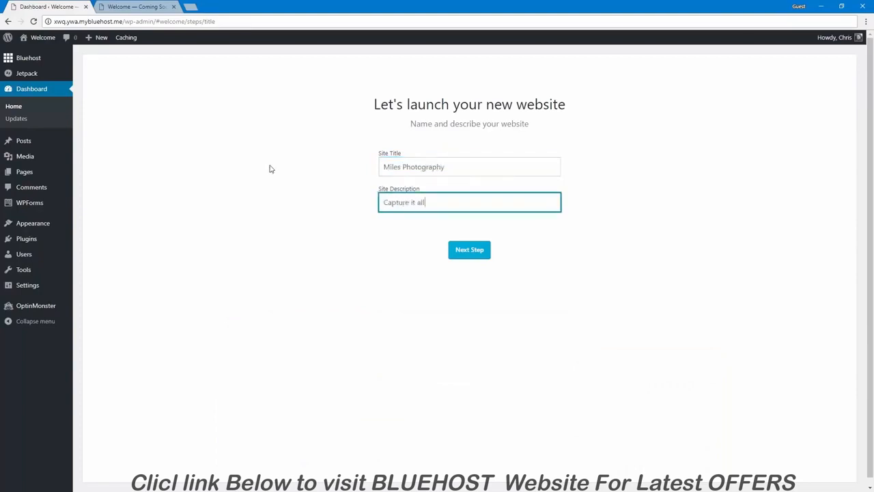
pyautogui.write('.')
pyautogui.click(271, 169)
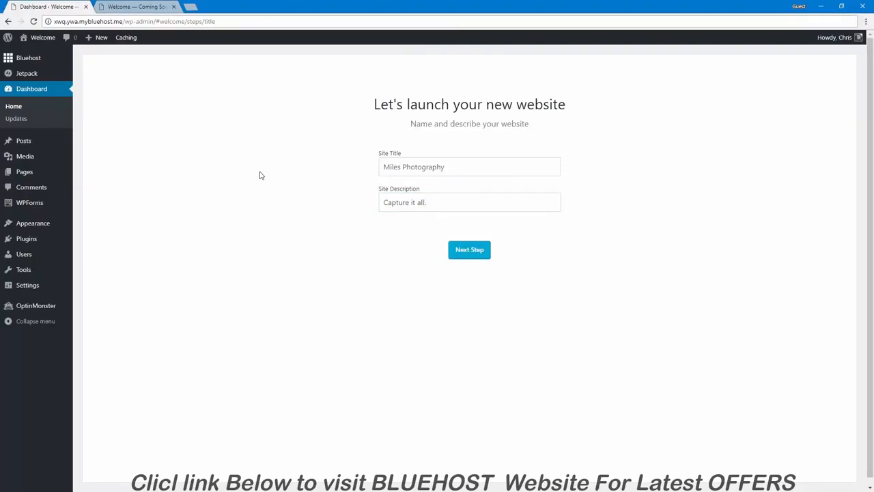
pyautogui.moveTo(43, 290)
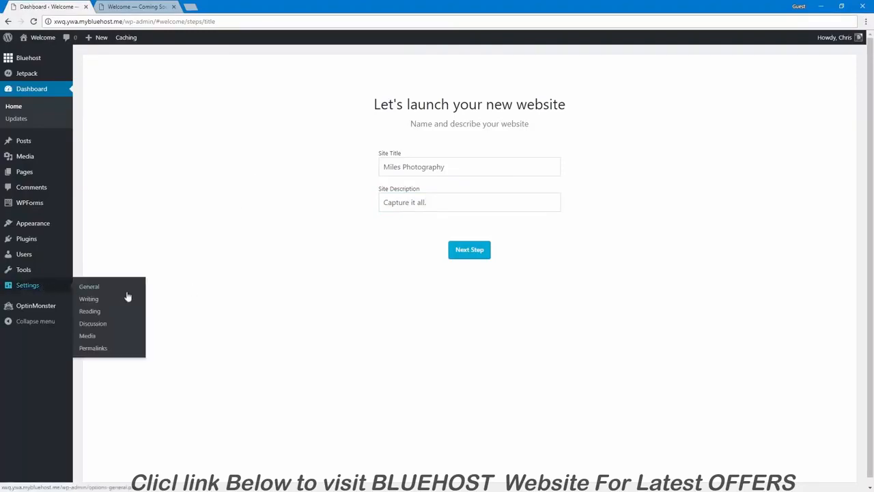
pyautogui.click(468, 250)
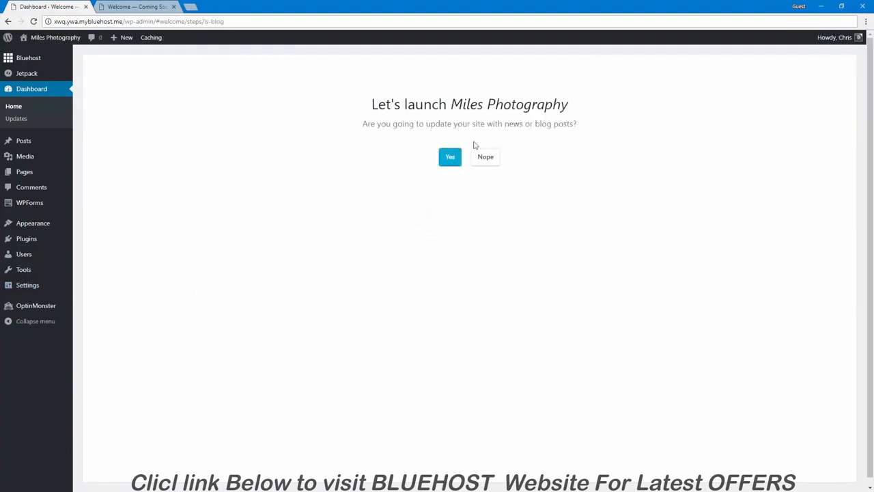
# - Configure the site for news or blog posts, with a static welcome homepage and a starter Contact Us page
pyautogui.click(448, 157)
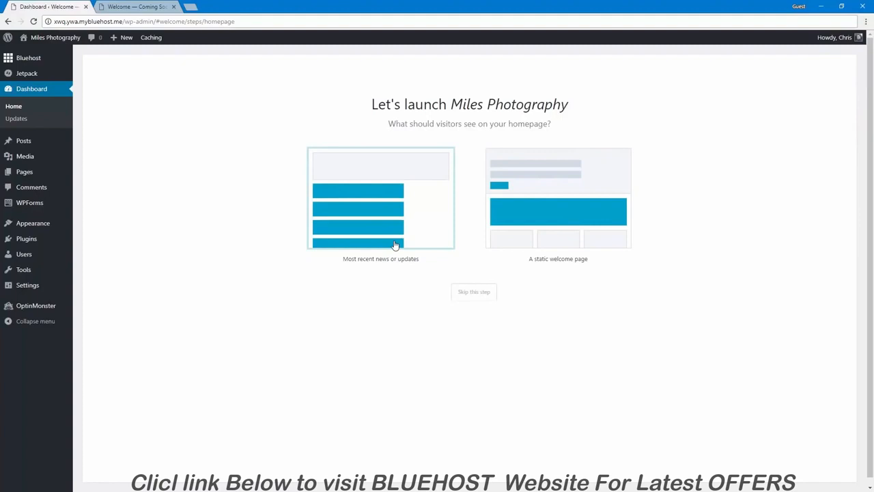
pyautogui.click(570, 227)
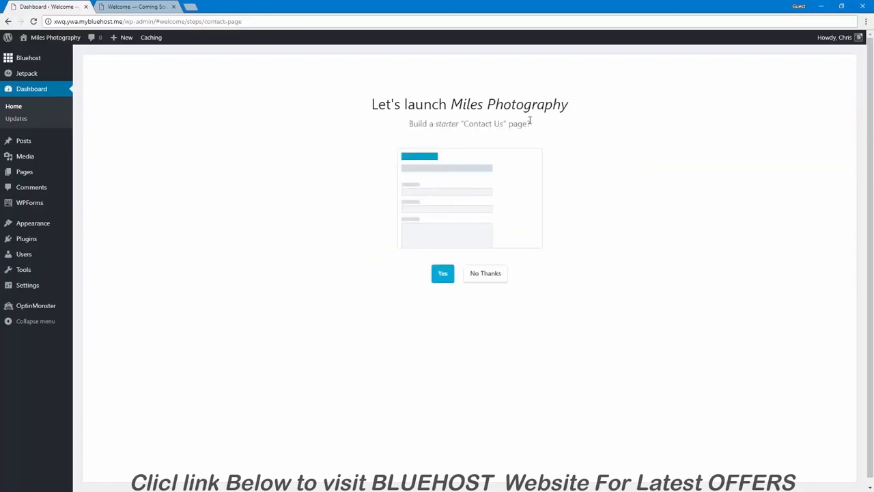
pyautogui.click(443, 274)
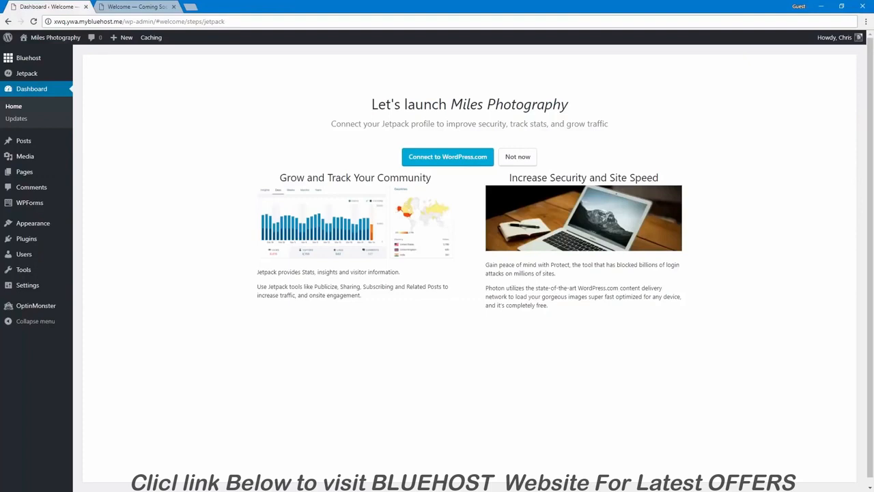
# - Connect the site's Jetpack profile to WordPress.com and approve the connection
pyautogui.click(438, 161)
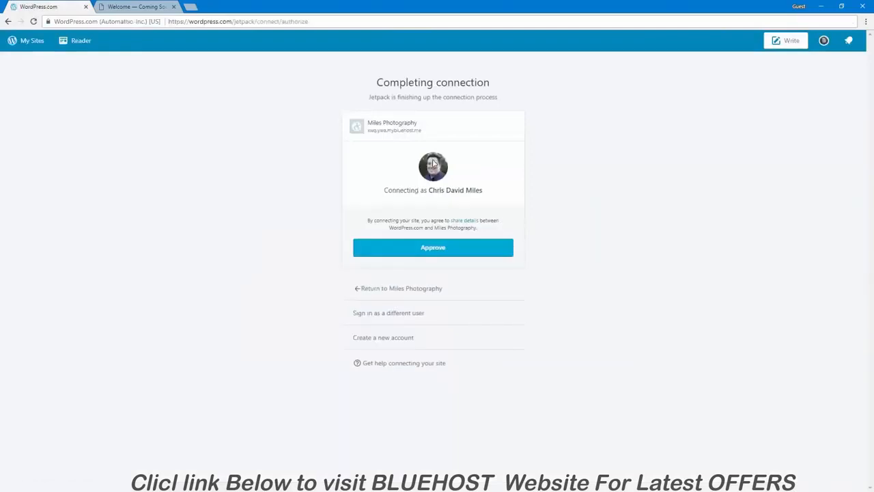
pyautogui.click(427, 256)
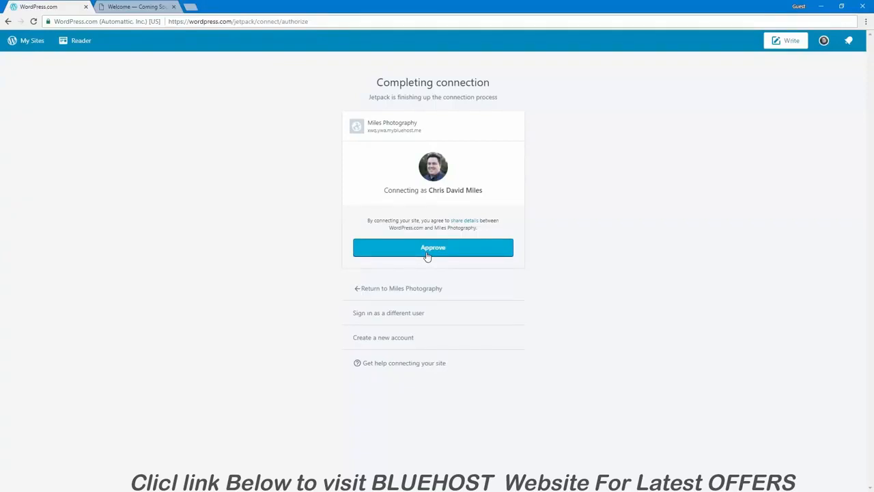
pyautogui.click(427, 252)
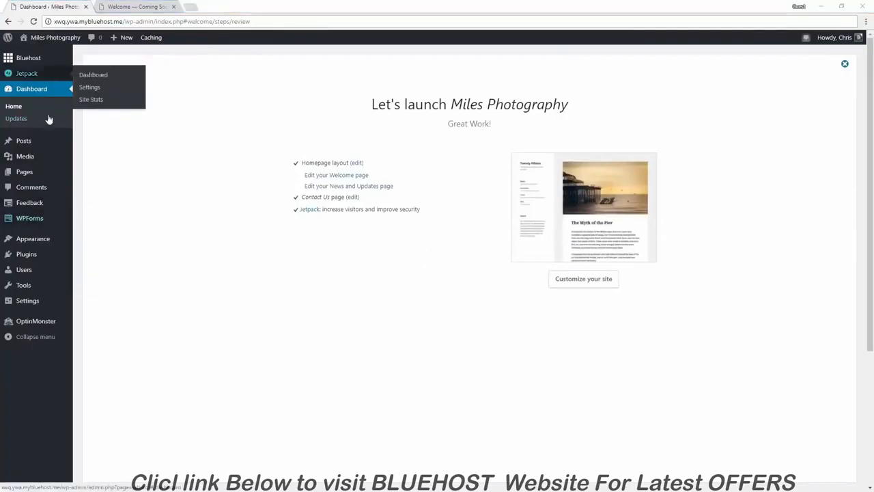
# - Open the Bluehost page in the WordPress admin and review its sections and the "Launch your site" notice
pyautogui.moveTo(42, 141)
pyautogui.click(49, 60)
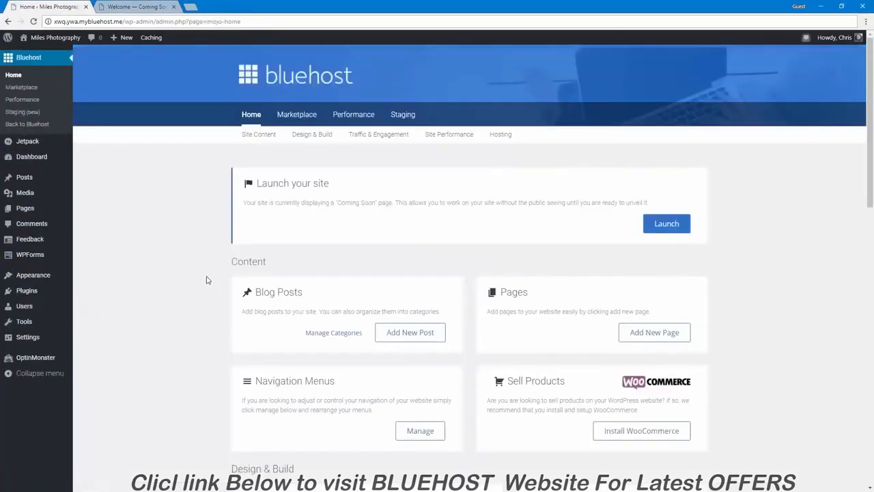
pyautogui.scroll(-12, 209, 280)
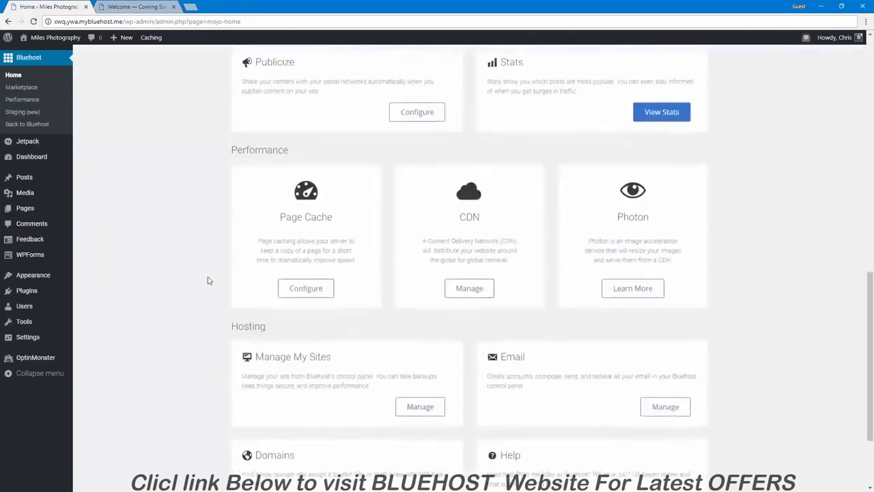
pyautogui.scroll(4, 209, 280)
pyautogui.scroll(7, 209, 280)
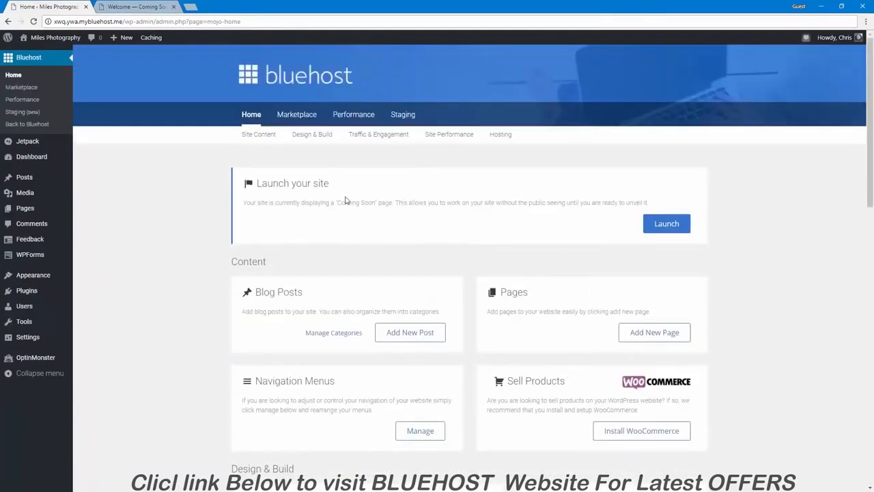
pyautogui.moveTo(276, 183); pyautogui.dragTo(650, 202)
pyautogui.click(649, 202)
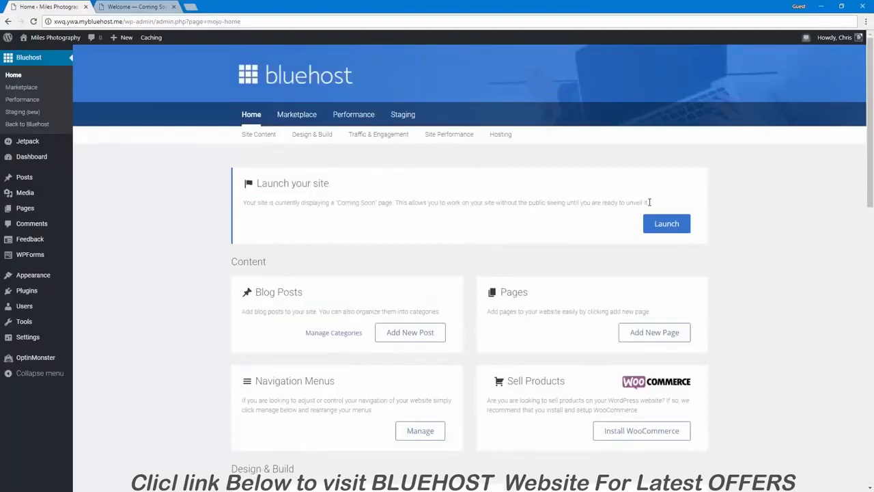
# - Open the Miles Photography site in another tab and reload the Coming Soon page to check the public site
pyautogui.click(674, 228)
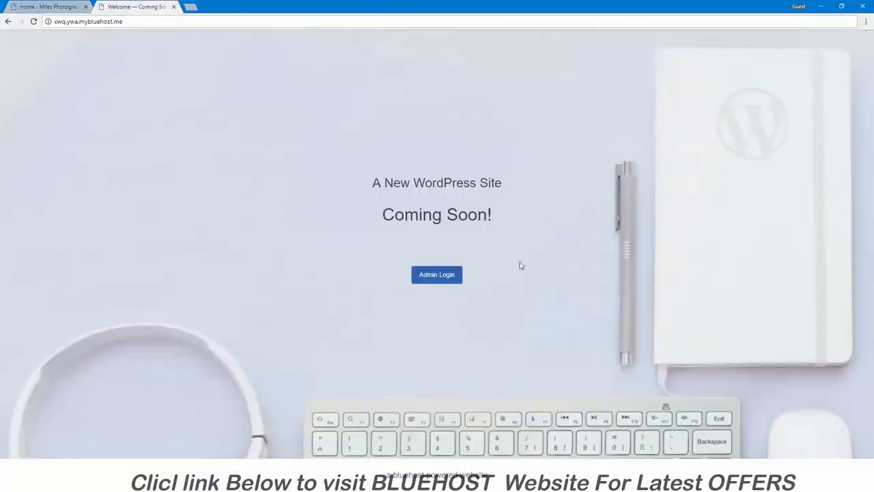
pyautogui.click(60, 6)
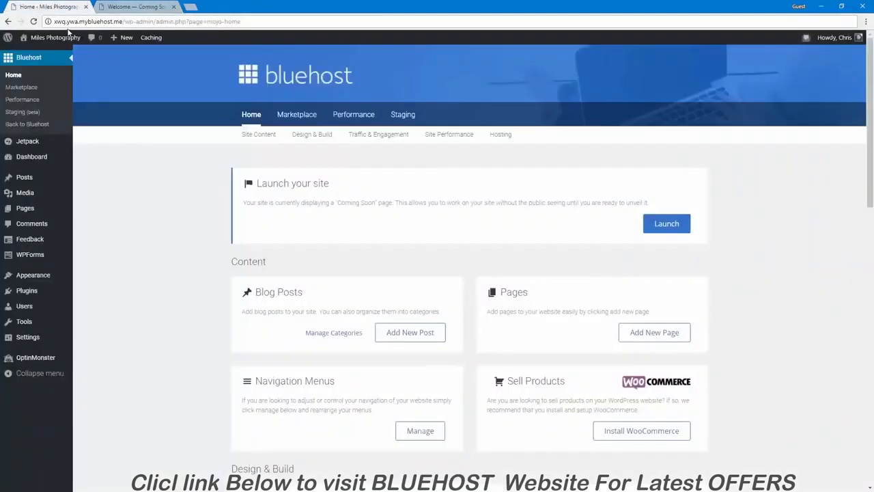
pyautogui.middleClick(56, 37)
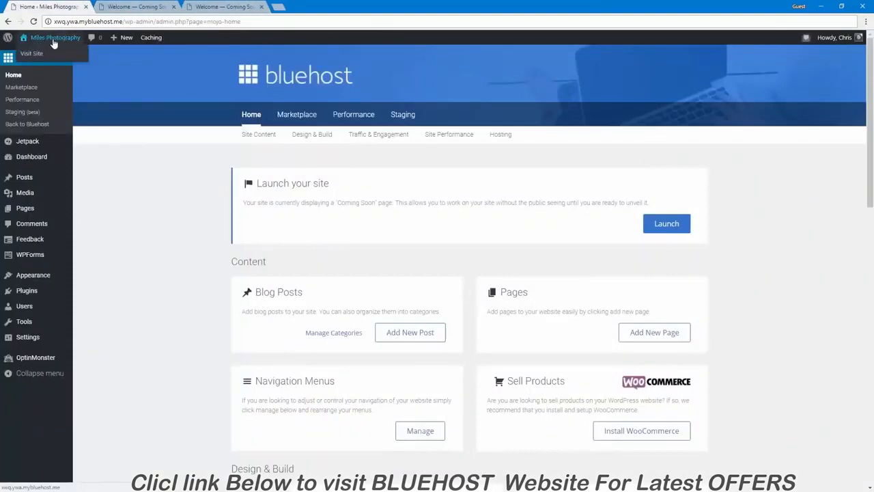
pyautogui.click(126, 7)
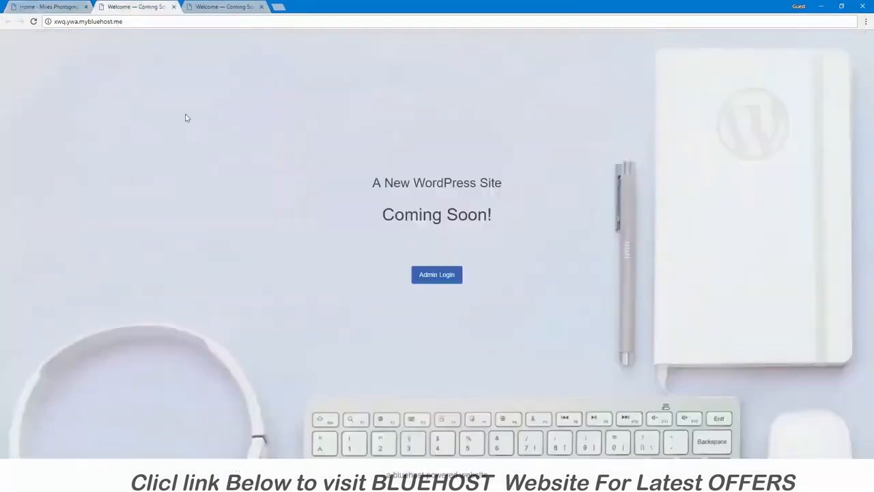
pyautogui.press('F5')
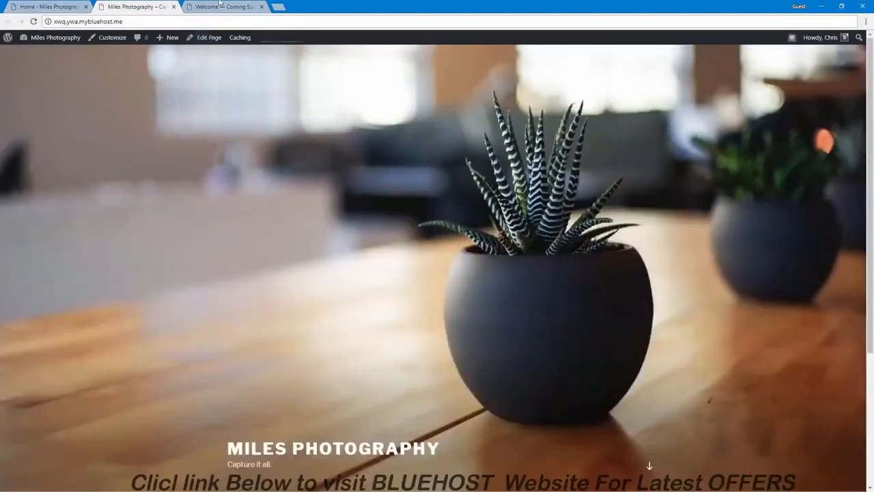
pyautogui.click(220, 4)
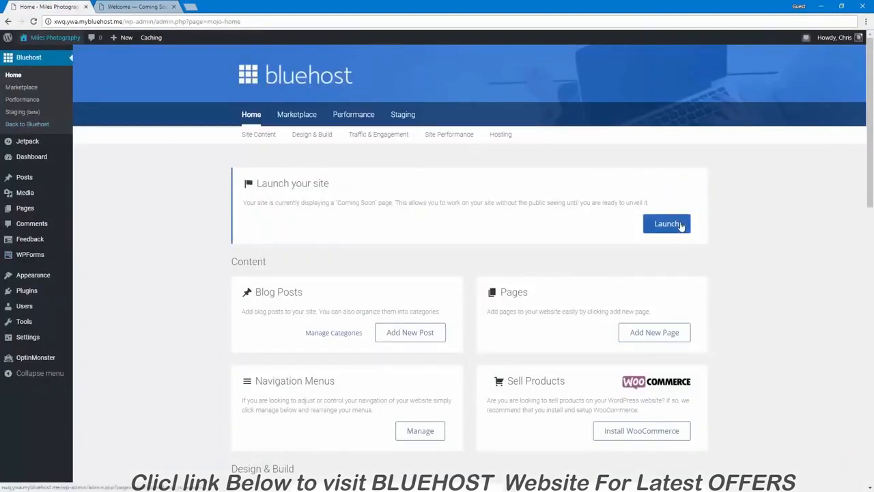
# - Return to the dashboard's launch wizard and fill in the business street address, city, state and zip, and continue
pyautogui.click(47, 155)
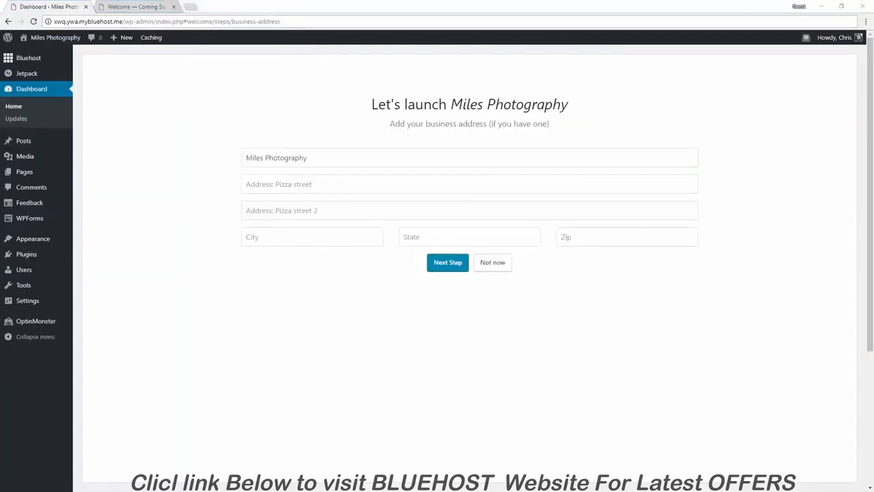
pyautogui.click(342, 185)
pyautogui.write('123 Cherry St.')
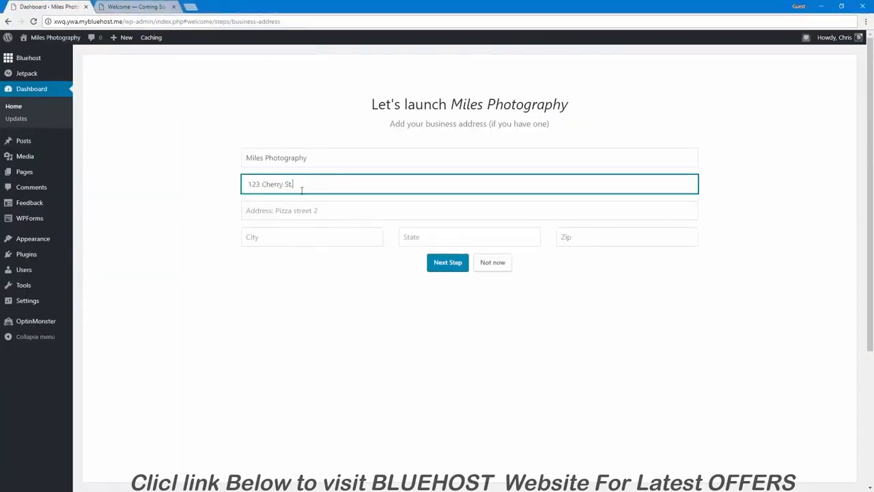
pyautogui.press('BackSpace')
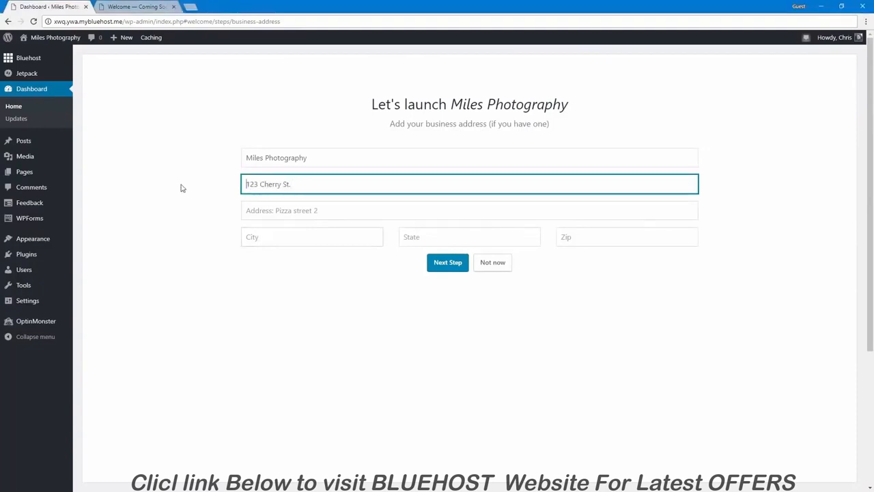
pyautogui.click(262, 235)
pyautogui.write('Provo')
pyautogui.press('Tab')
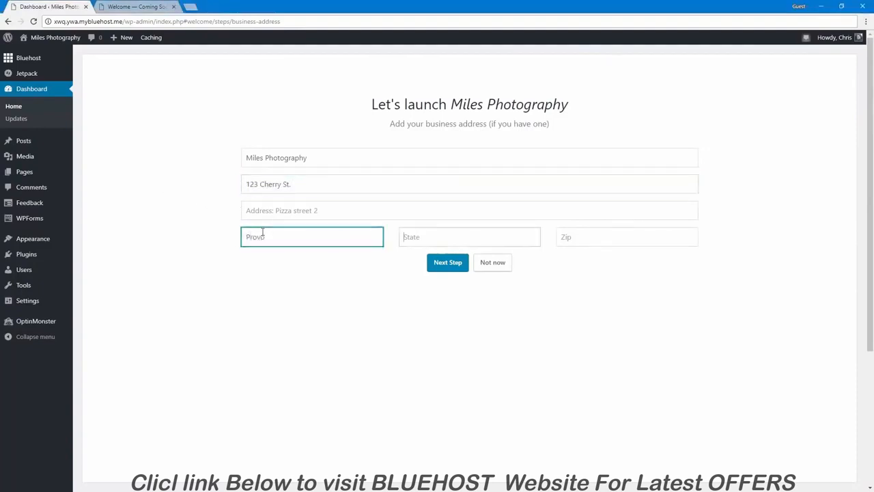
pyautogui.write('UT')
pyautogui.press('Tab')
pyautogui.write('846')
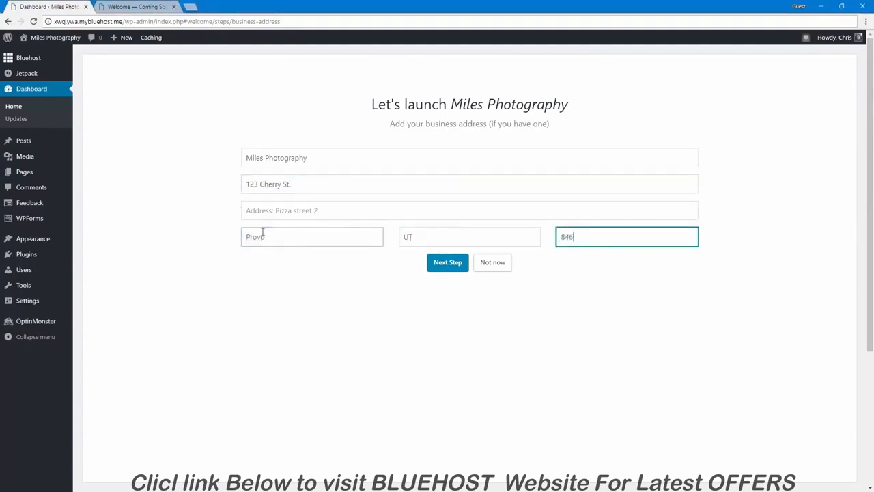
pyautogui.click(437, 264)
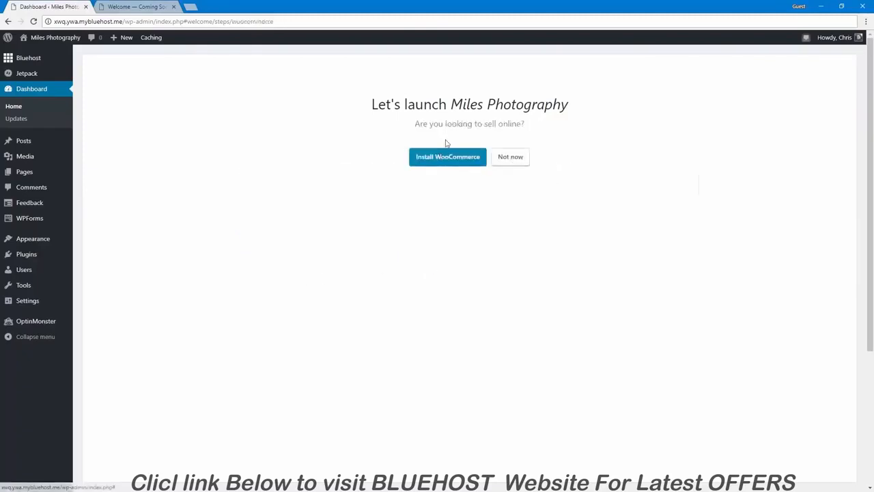
pyautogui.moveTo(418, 123); pyautogui.dragTo(543, 119)
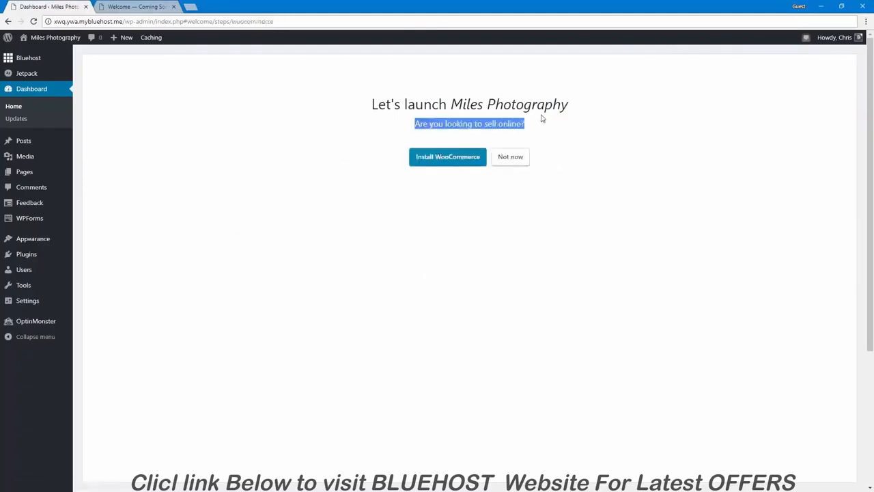
pyautogui.click(534, 121)
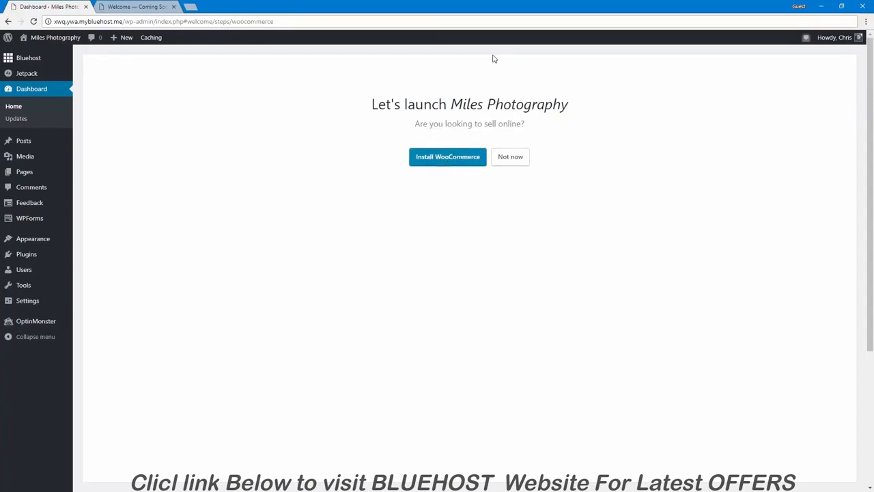
# - Decline the WooCommerce installation in the launch wizard and open the list of posts
pyautogui.click(497, 163)
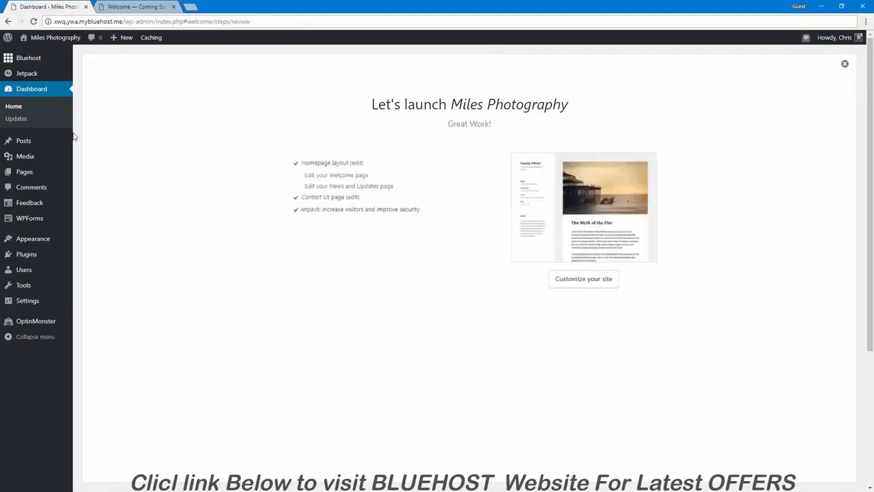
pyautogui.moveTo(62, 151)
pyautogui.click(46, 140)
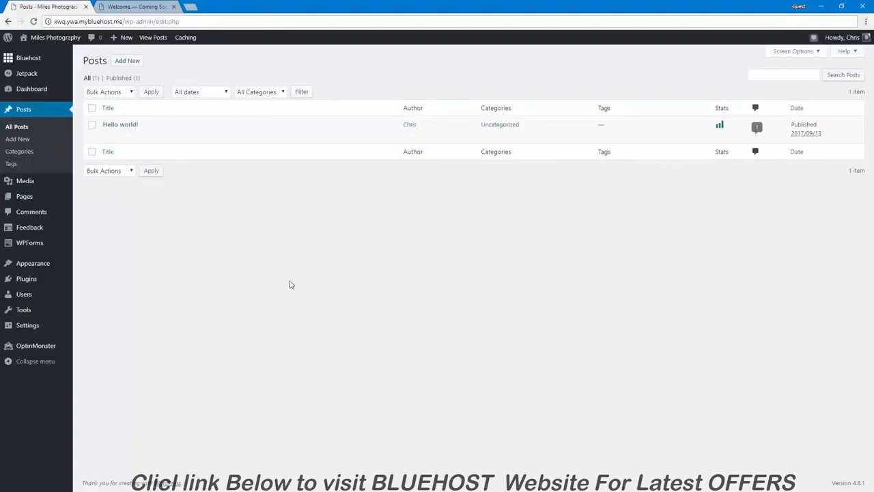
# - Replace the Home page's text with a short photographer introduction inviting visitors to get in touch for event photos or portraits, and update the page
pyautogui.click(37, 204)
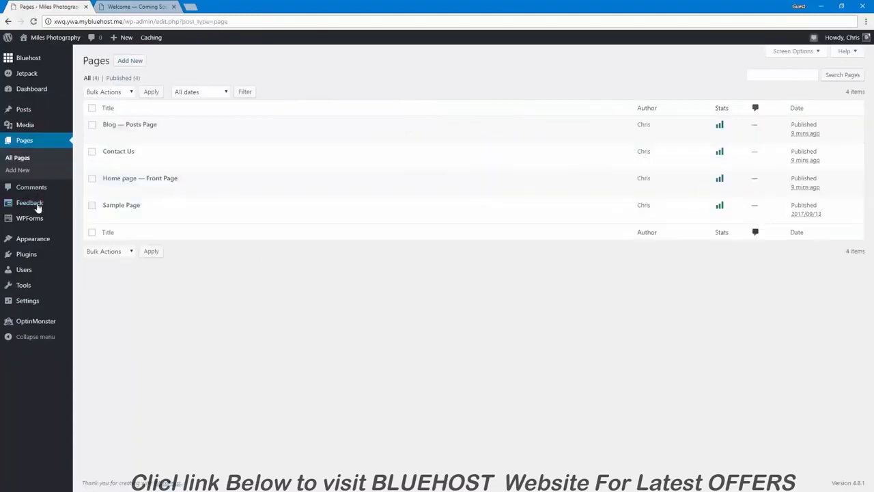
pyautogui.click(116, 183)
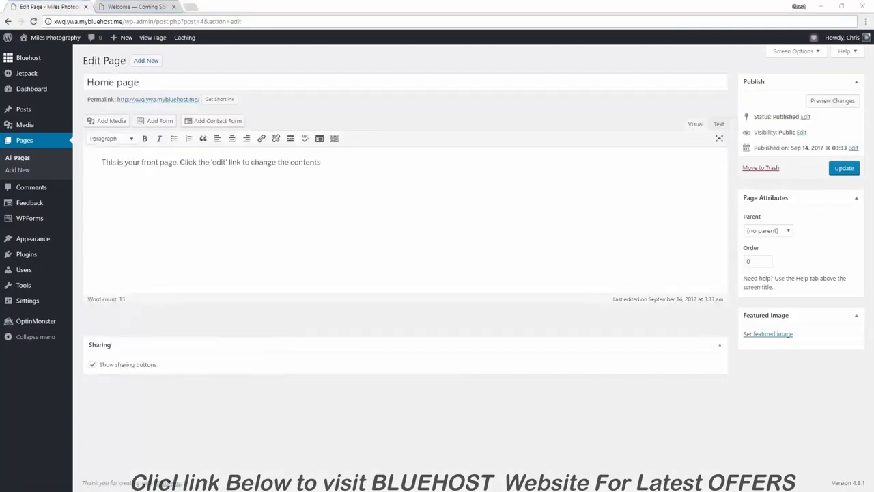
pyautogui.click(209, 210)
pyautogui.hotkey('ctrl', 'a')
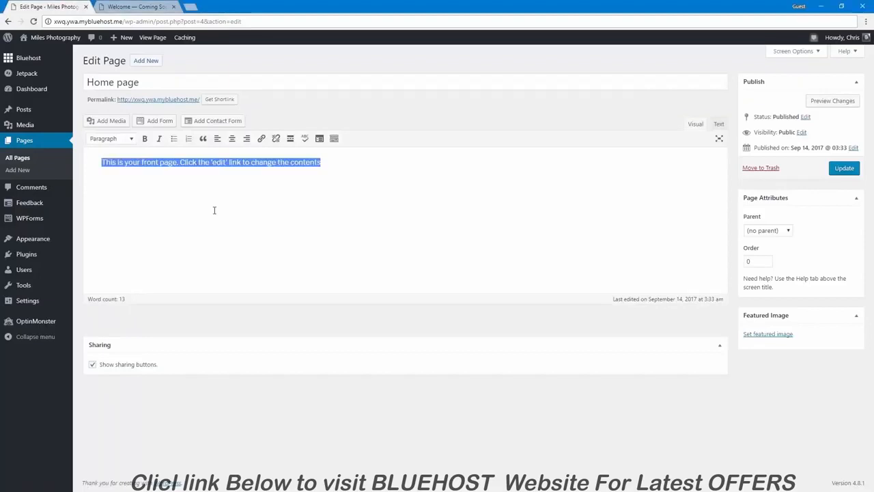
pyautogui.write("Hi, I'm Chris. Sometimes I take photos, and this website shows them off. :) If you'd like me to take photos at your event or get a portrait taken, let's get in touch.")
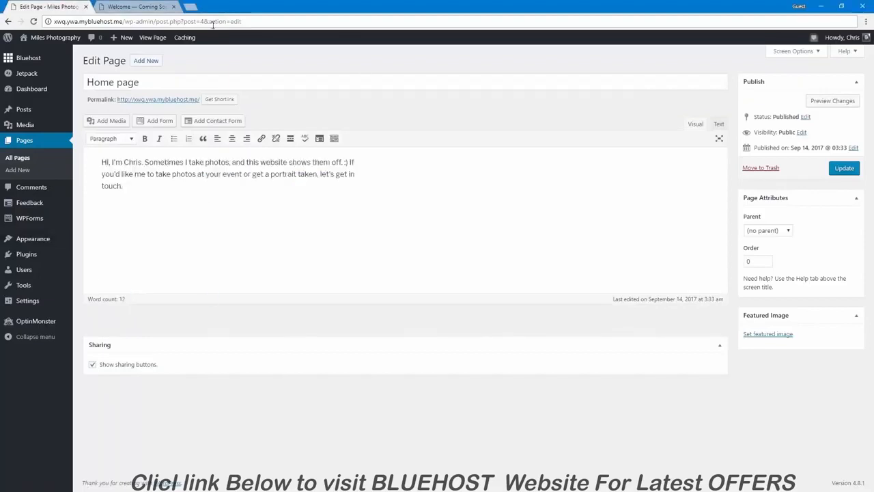
pyautogui.click(845, 170)
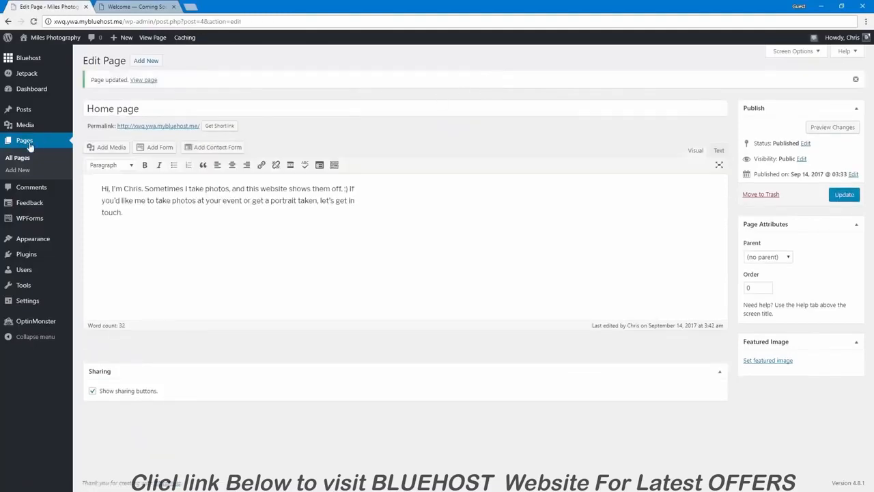
# - Open the Contact Us page for editing and change its title to "Contact Me"
pyautogui.click(28, 146)
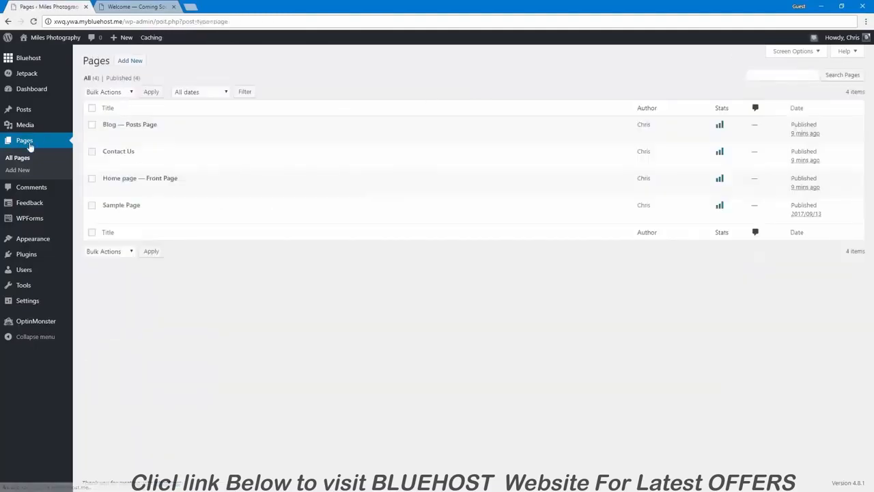
pyautogui.click(122, 152)
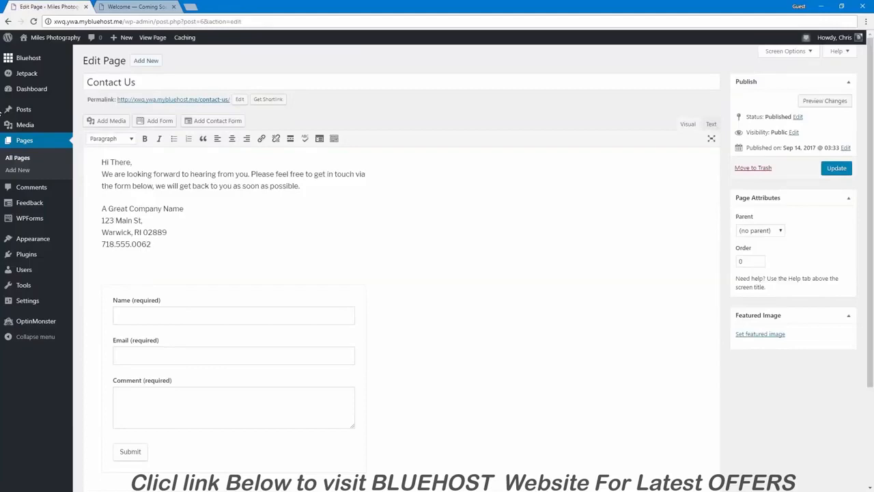
pyautogui.doubleClick(127, 83)
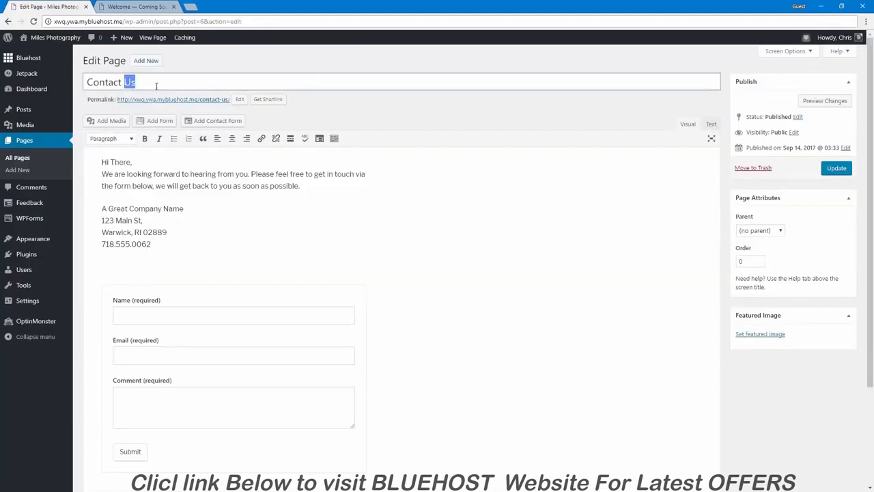
pyautogui.write('Me')
pyautogui.click(318, 121)
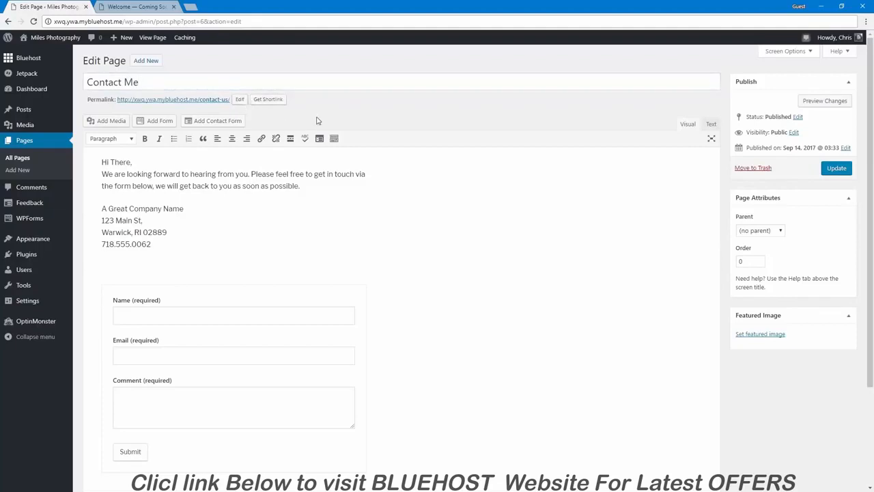
# - Shorten the contact page's permalink slug to "contact" and confirm it
pyautogui.click(239, 100)
pyautogui.moveTo(245, 101); pyautogui.dragTo(297, 101)
pyautogui.press('BackSpace')
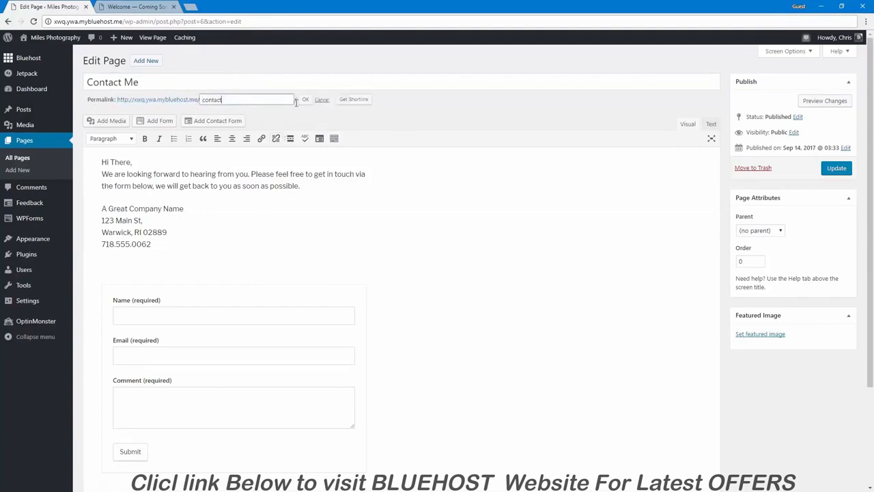
pyautogui.click(308, 100)
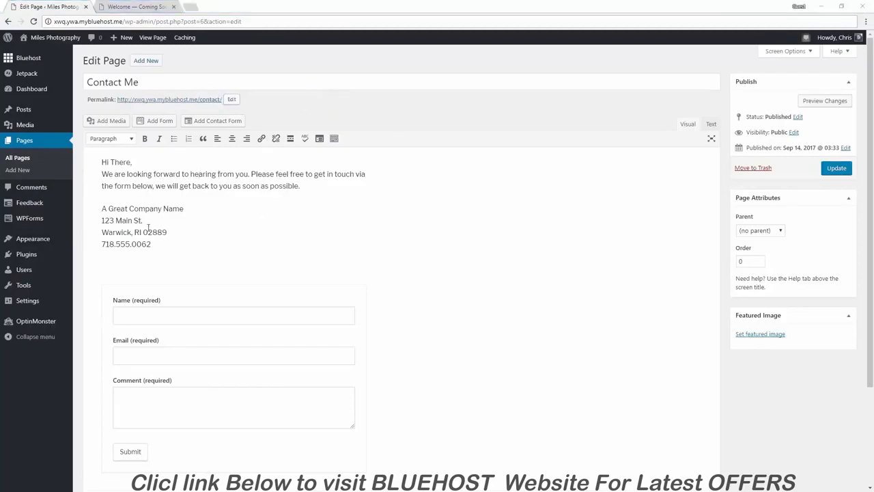
# - Replace the contact page's text with an invitation to use the form or visit the office plus the Miles Photo address, and update the page
pyautogui.moveTo(154, 244); pyautogui.dragTo(86, 159)
pyautogui.write("Feel free to get in touch via the form below, or swing by my office, if you're in the area.  Miles Photo 123 Cherry St. Provo, UT 84604")
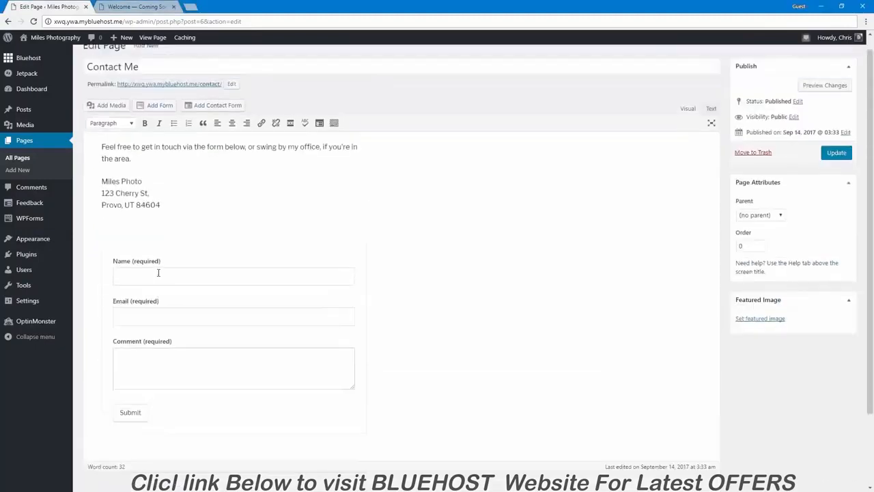
pyautogui.press('BackSpace')
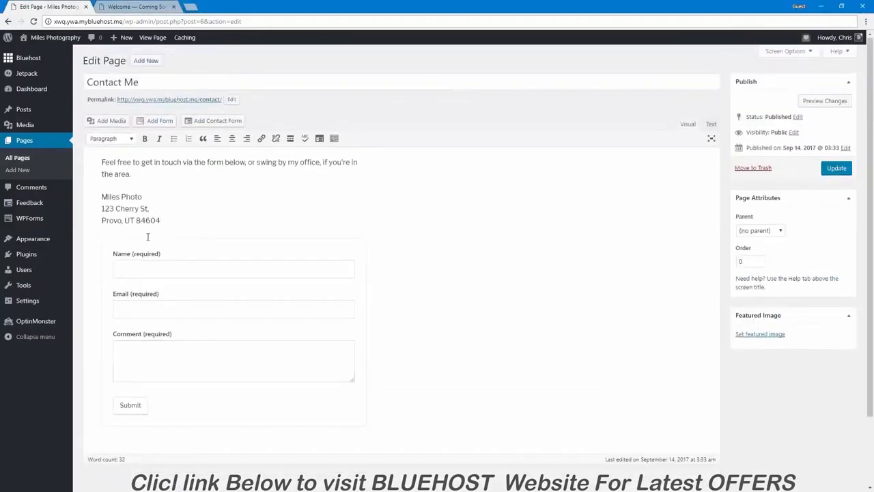
pyautogui.click(837, 168)
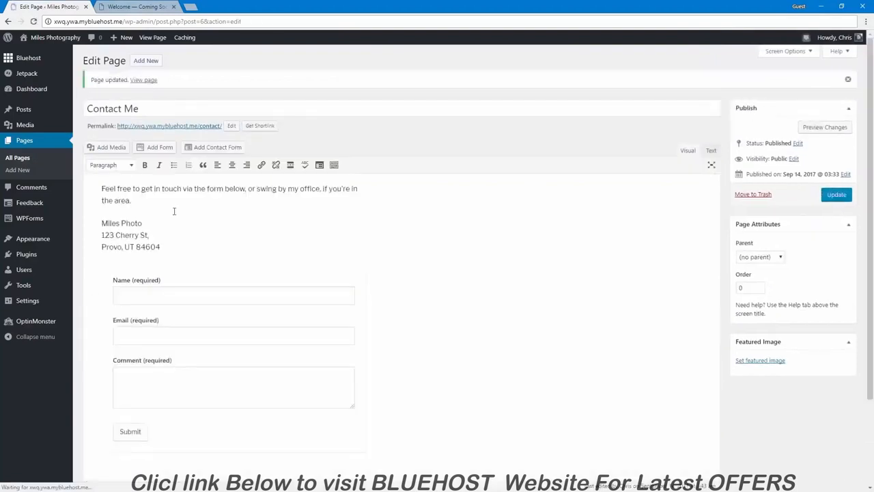
# - Visit the Miles Photography site and check the home page's header and new introduction text
pyautogui.moveTo(47, 38)
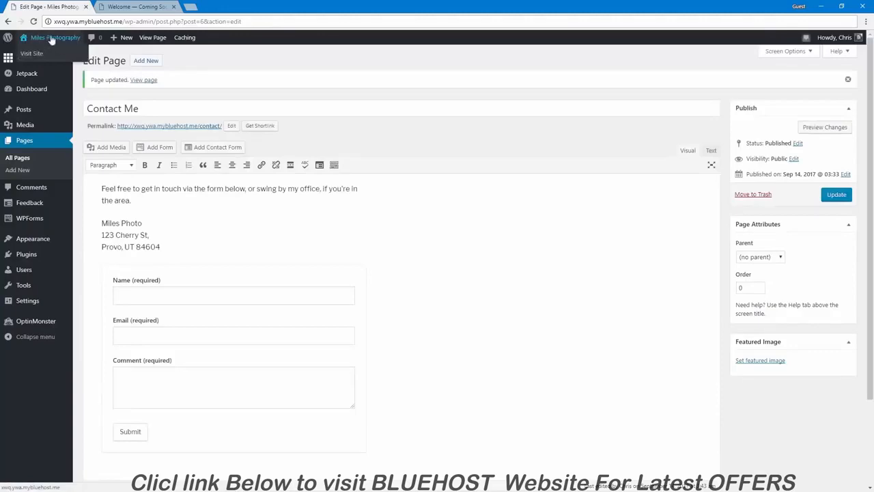
pyautogui.click(51, 39)
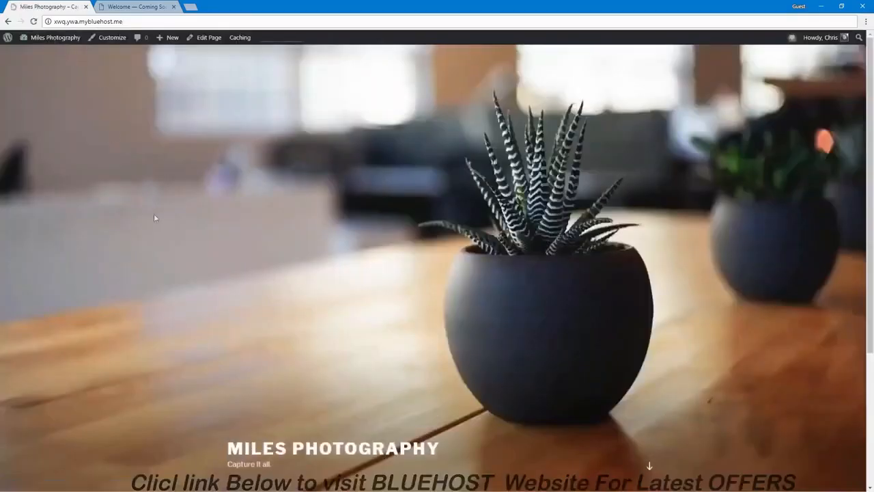
pyautogui.scroll(-3, 222, 280)
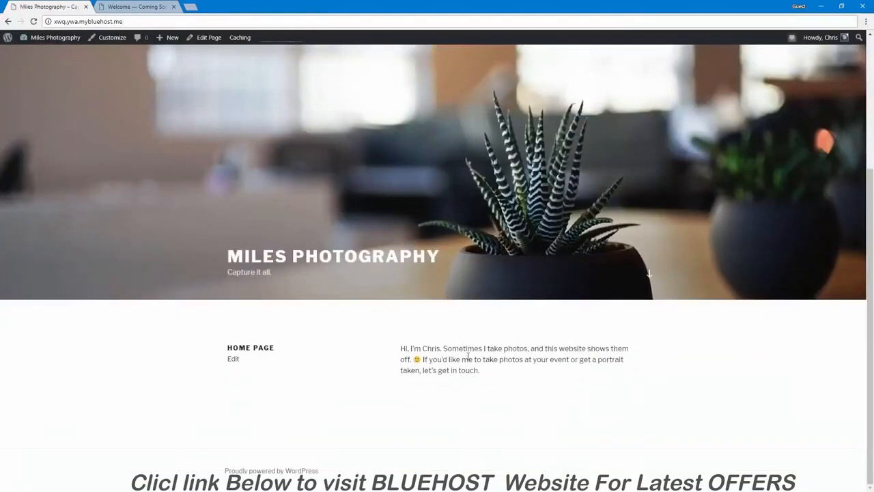
pyautogui.scroll(2, 469, 355)
pyautogui.scroll(-2, 474, 308)
pyautogui.scroll(2, 403, 356)
pyautogui.scroll(1, 403, 356)
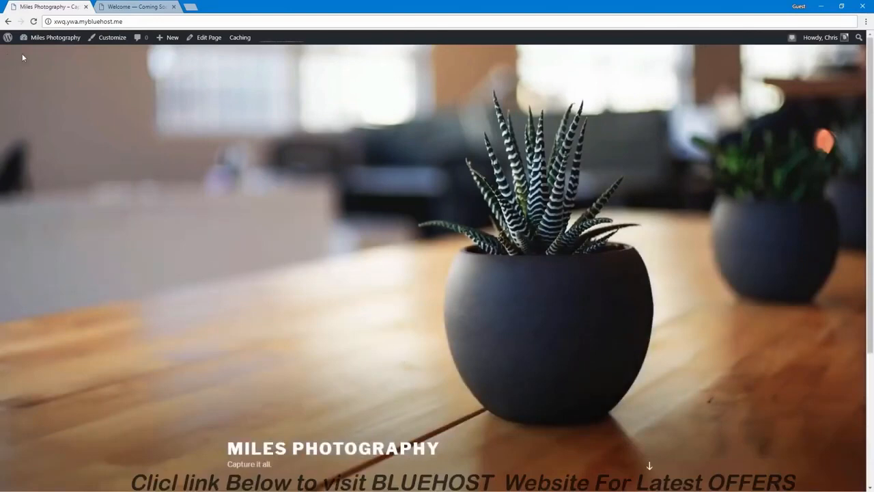
# - Return to the WordPress dashboard and review the installed themes, including Twenty Fifteen and Twenty Sixteen
pyautogui.click(65, 45)
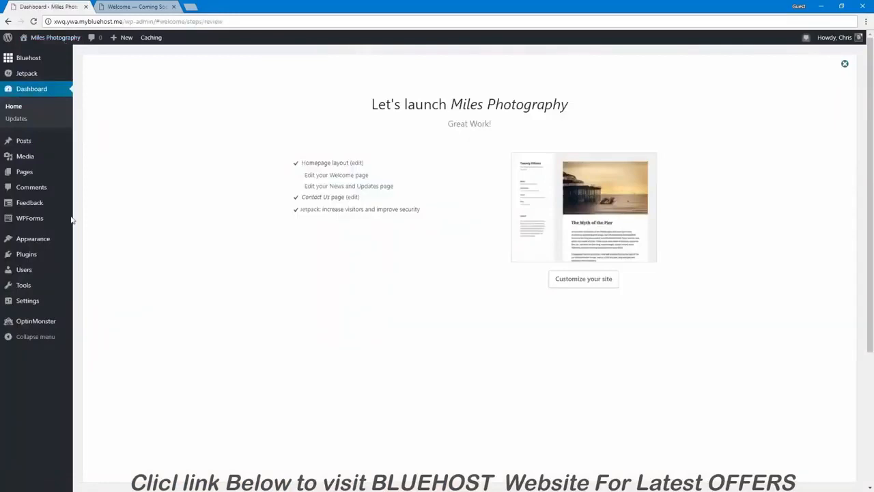
pyautogui.click(53, 244)
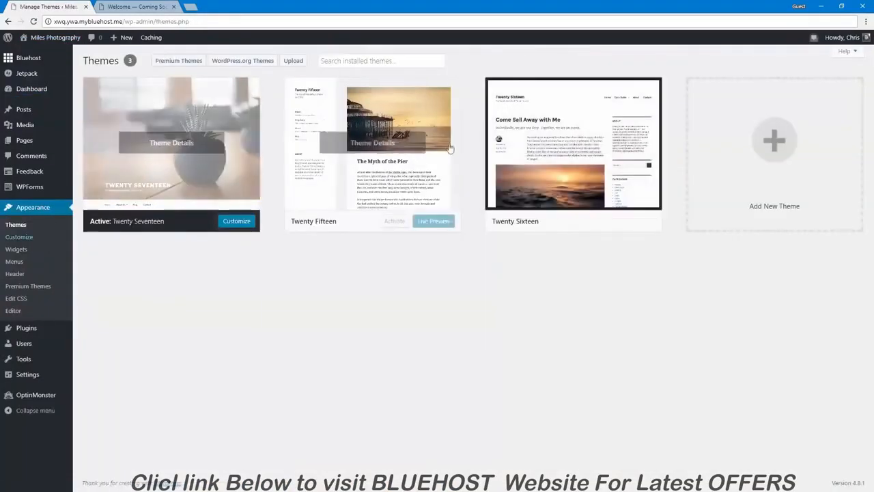
pyautogui.moveTo(577, 157)
pyautogui.moveTo(409, 171)
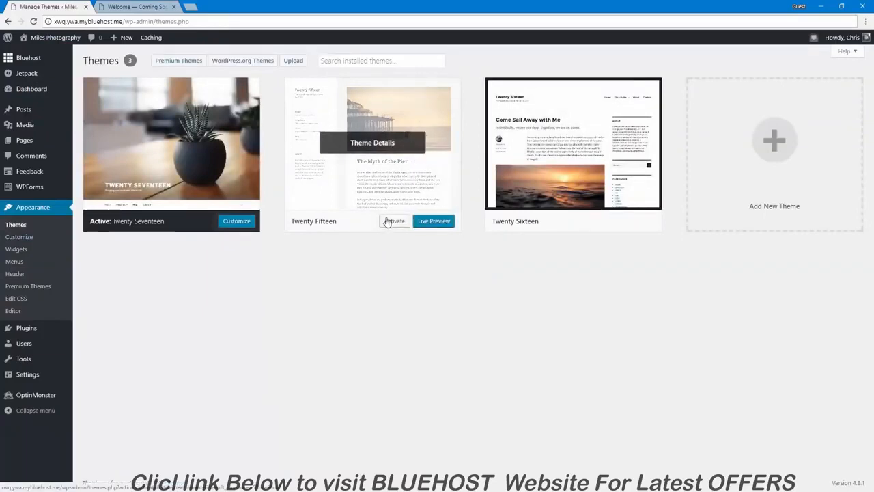
pyautogui.moveTo(564, 140)
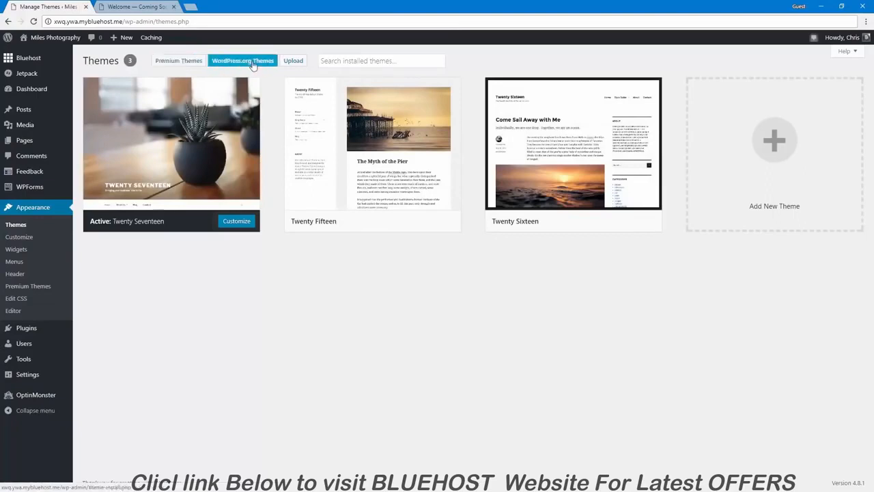
# - Open the premium themes in the Bluehost marketplace and browse the listed WordPress themes with their prices and ratings
pyautogui.click(179, 61)
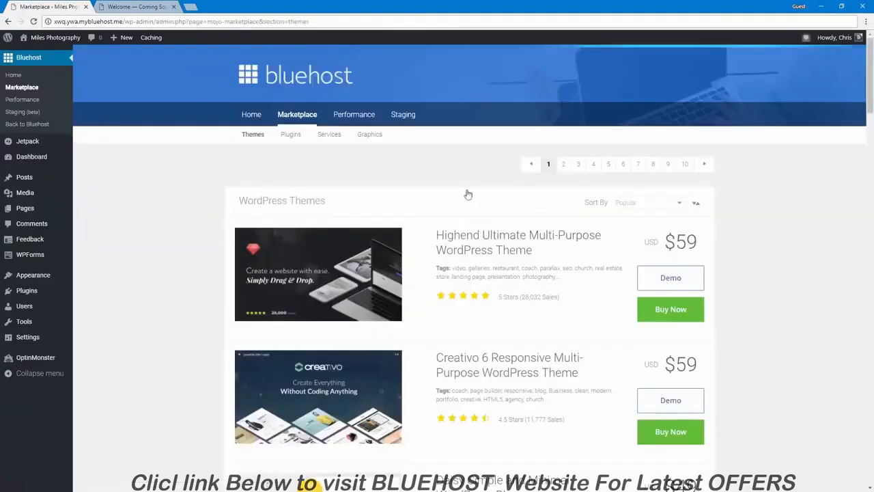
pyautogui.scroll(-5, 209, 336)
pyautogui.scroll(-18, 209, 335)
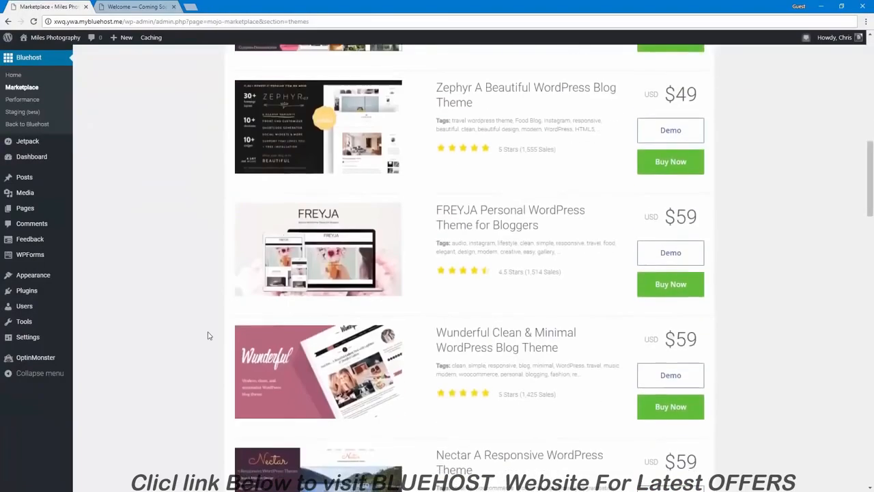
pyautogui.scroll(-5, 209, 335)
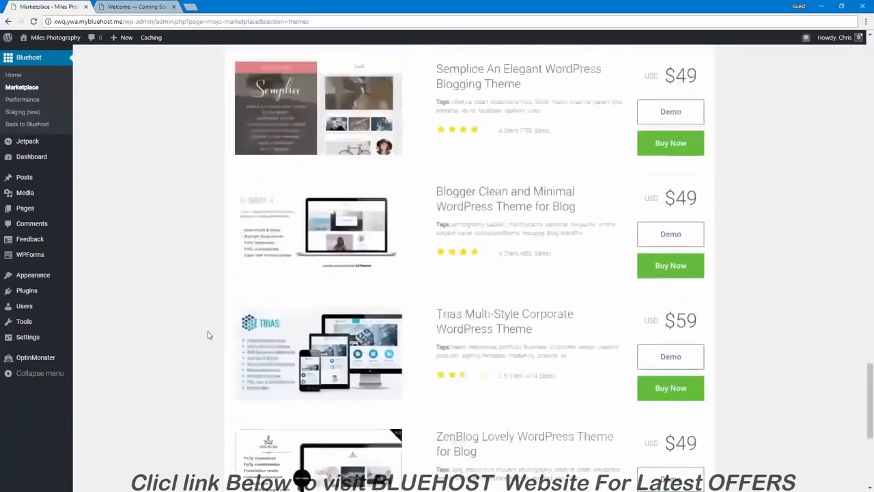
pyautogui.scroll(20, 209, 334)
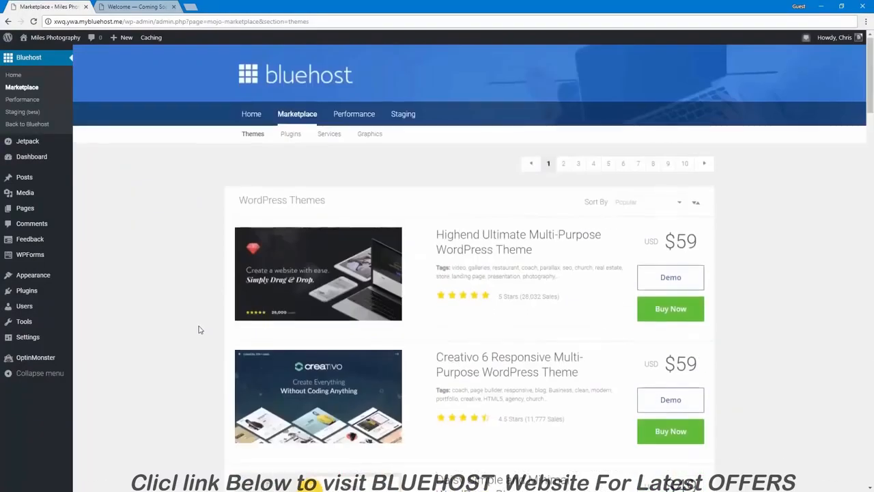
pyautogui.scroll(-10, 200, 331)
pyautogui.scroll(-9, 201, 331)
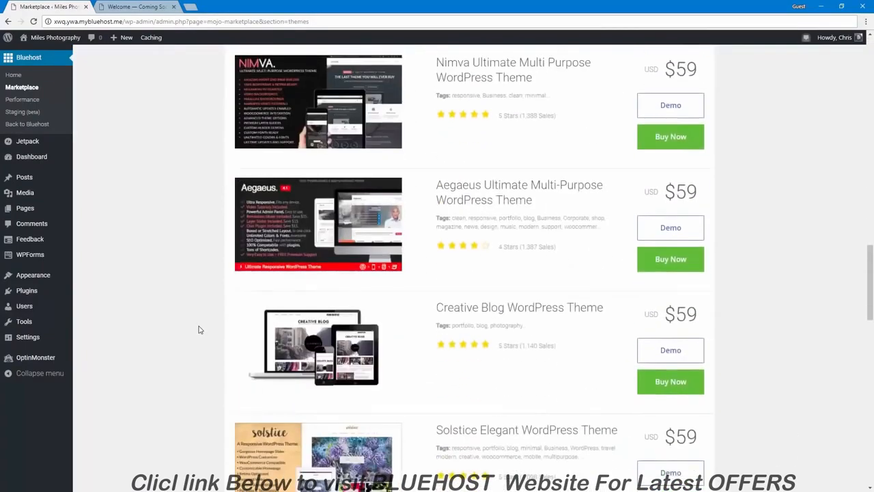
pyautogui.scroll(20, 200, 330)
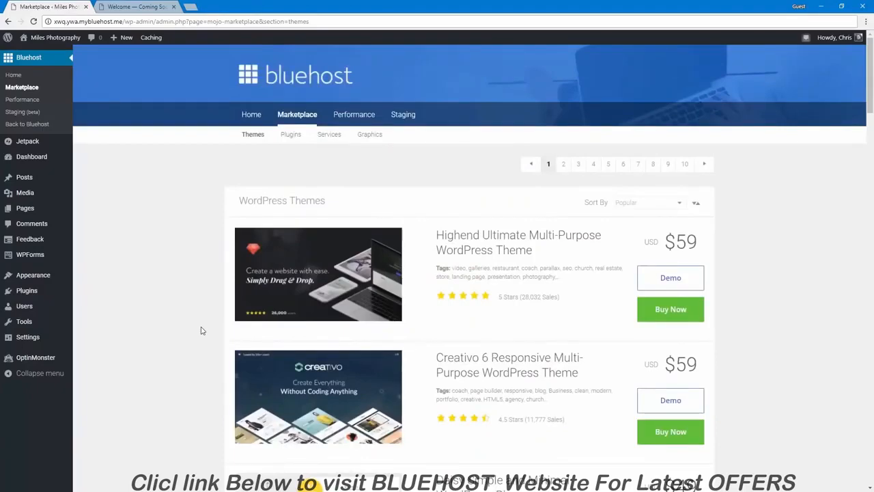
pyautogui.scroll(-5, 201, 330)
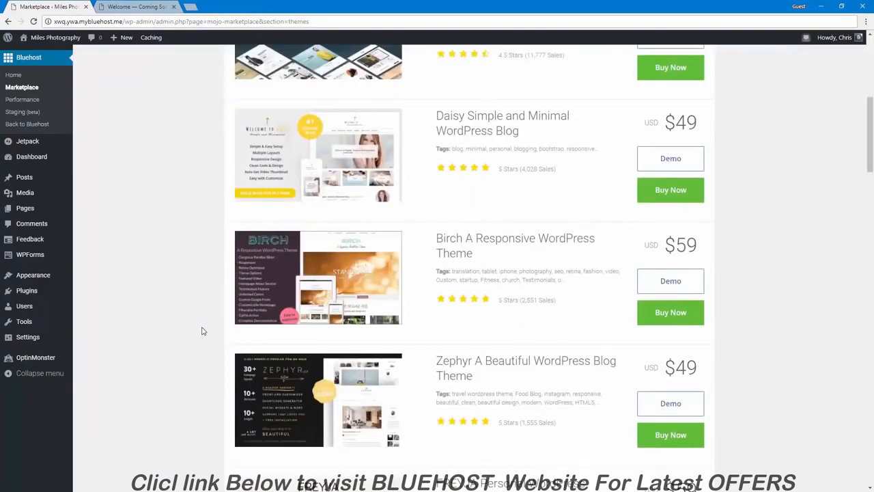
pyautogui.scroll(-5, 202, 331)
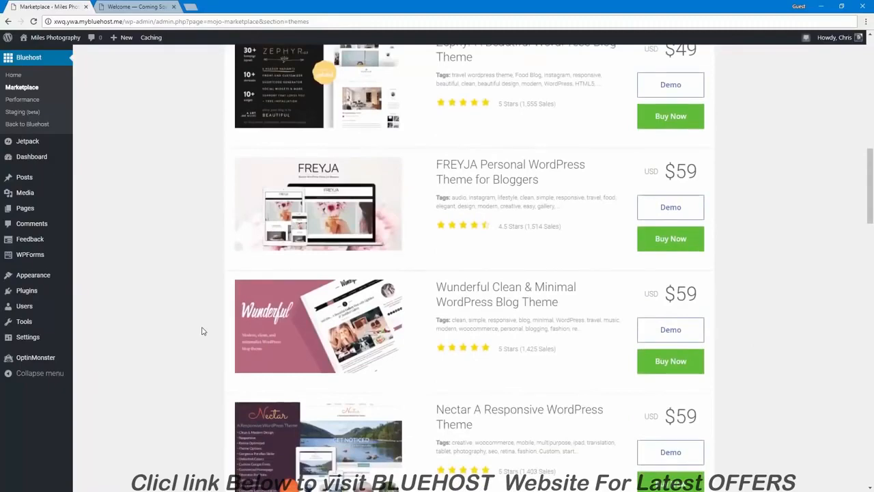
pyautogui.scroll(12, 209, 312)
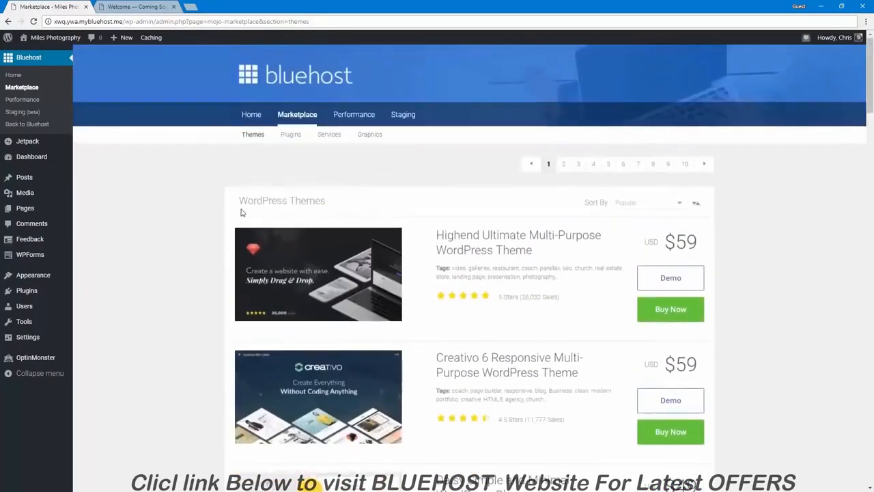
# - Browse the popular WordPress.org themes and install the Sydney theme on the site
pyautogui.click(55, 279)
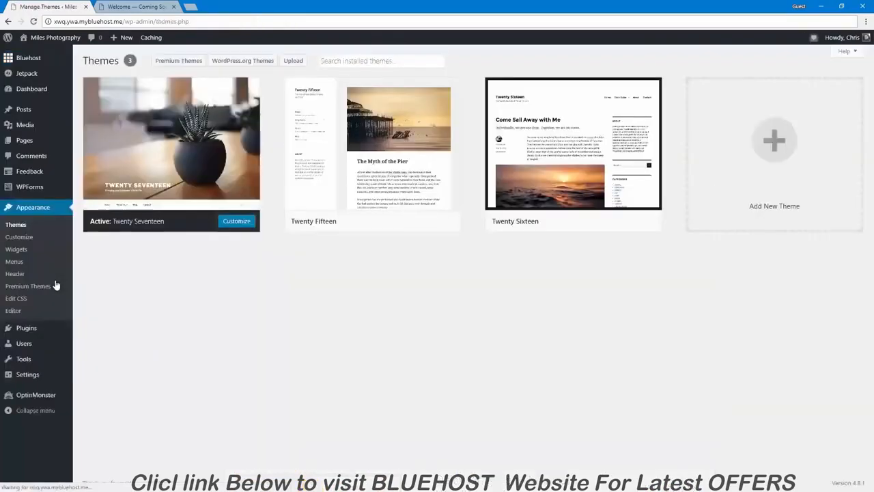
pyautogui.click(239, 66)
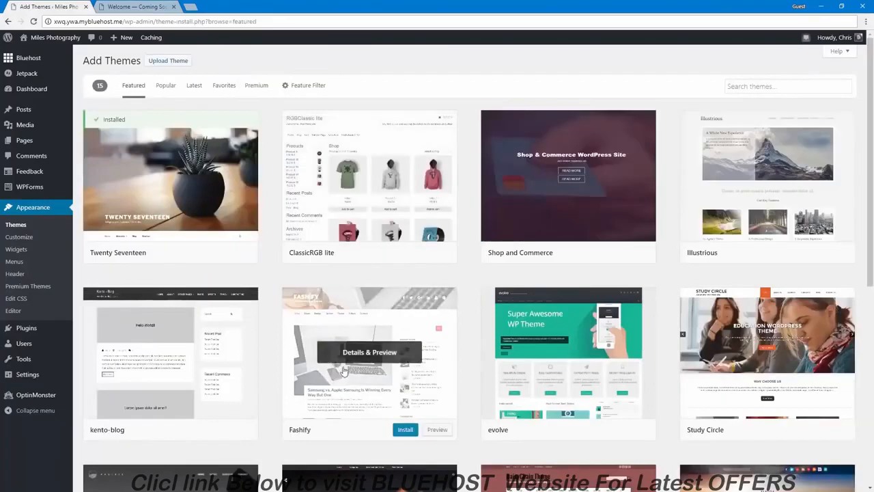
pyautogui.click(160, 86)
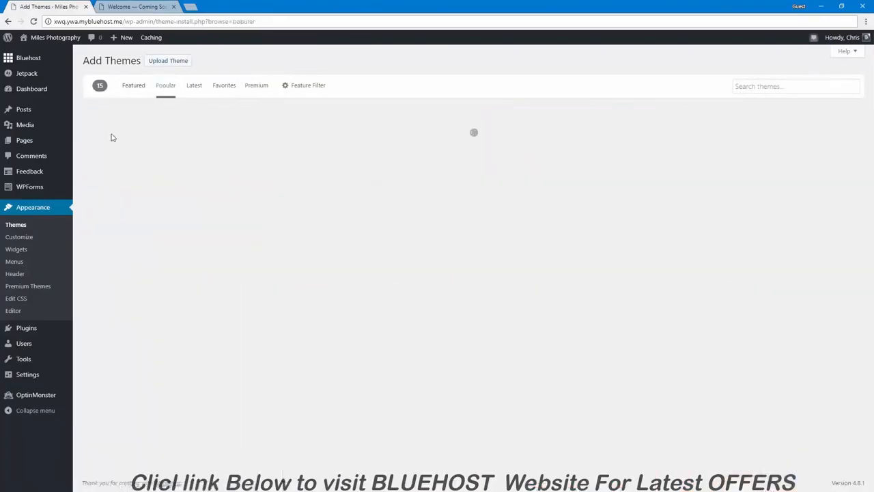
pyautogui.scroll(-5, 546, 185)
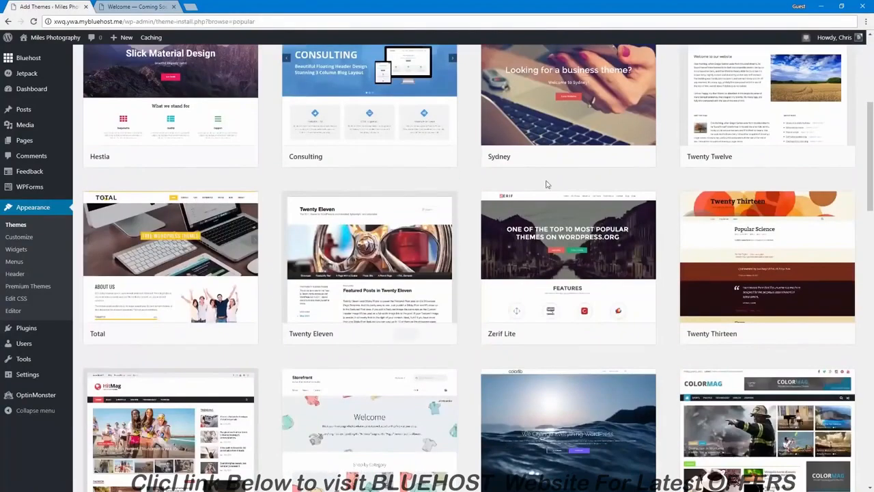
pyautogui.click(599, 157)
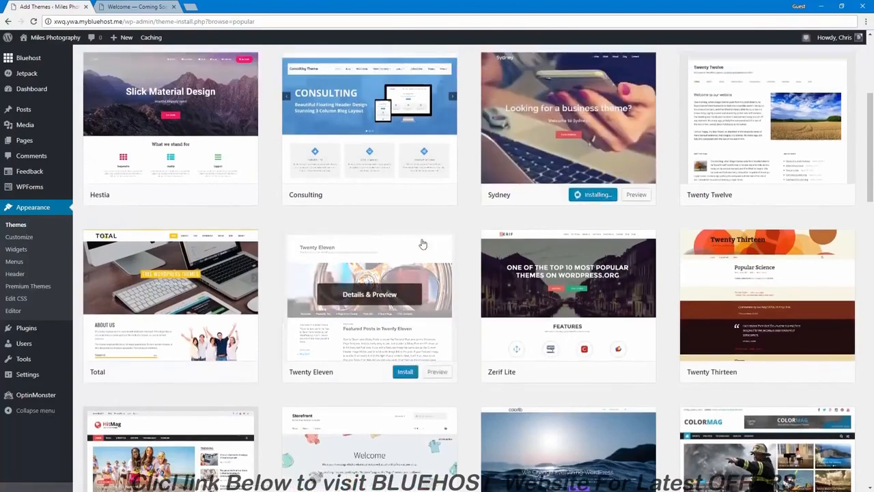
pyautogui.scroll(1, 422, 244)
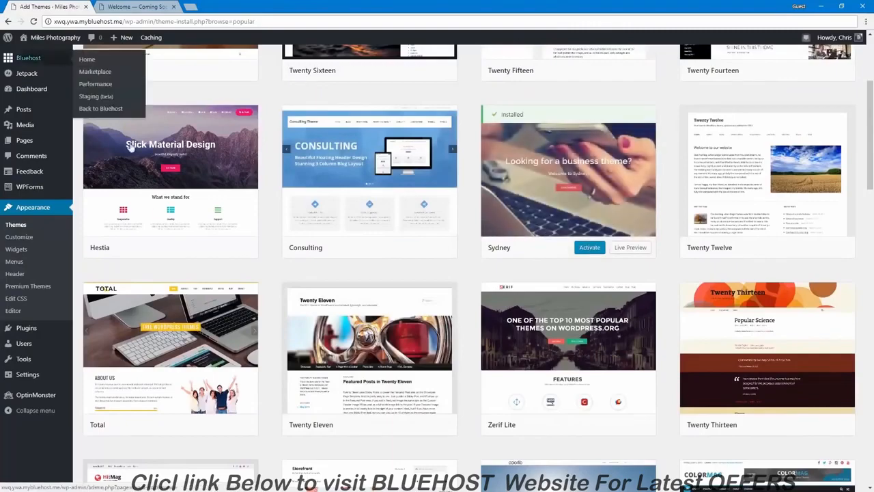
pyautogui.scroll(4, 164, 222)
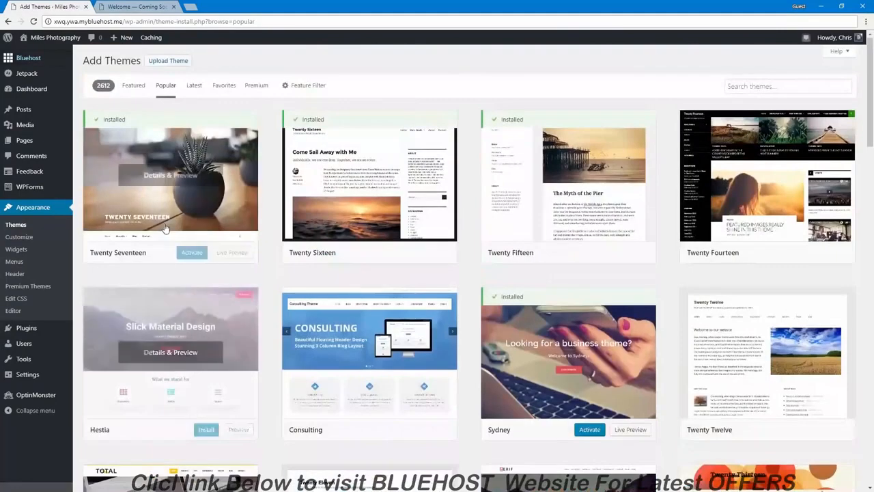
# - Activate the installed Twenty Fifteen theme and view how the site's home page looks with it
pyautogui.click(47, 210)
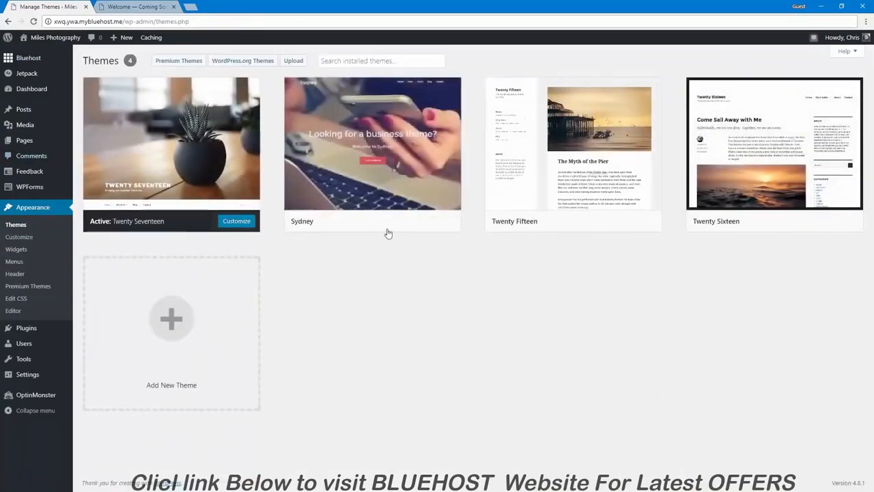
pyautogui.click(594, 224)
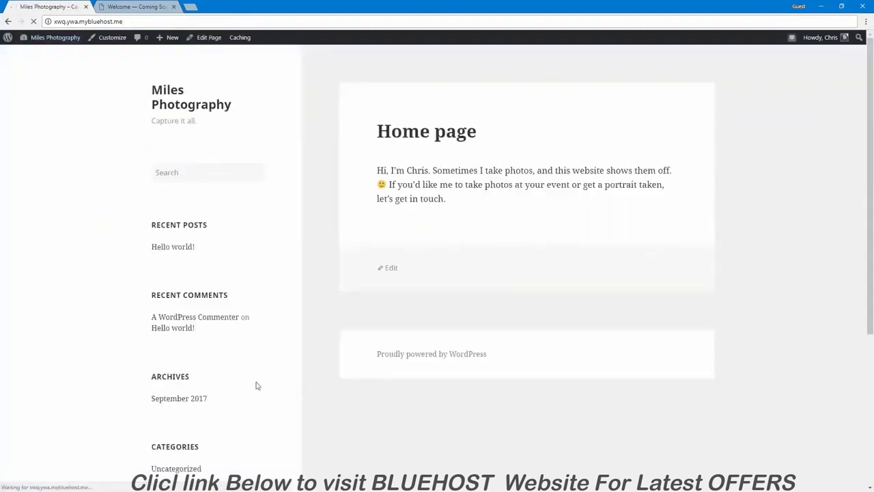
pyautogui.scroll(-4, 256, 384)
pyautogui.scroll(4, 257, 385)
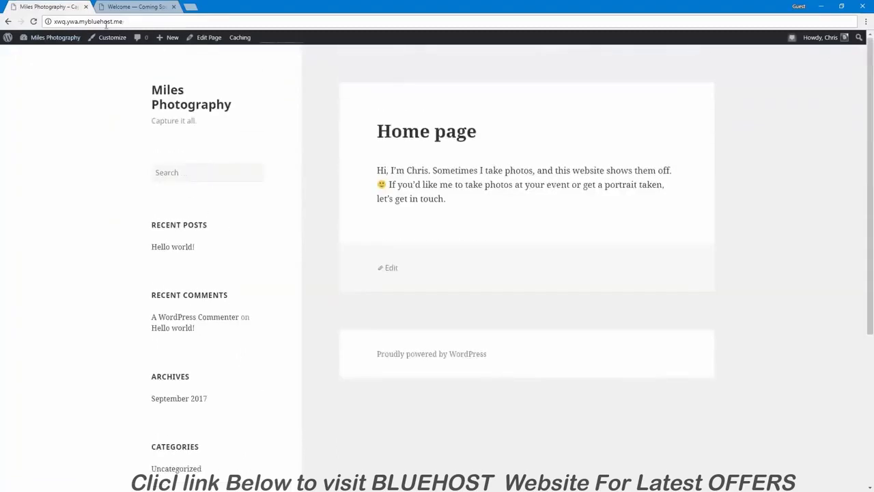
# - Return to the installed themes, reactivate Twenty Seventeen, dismiss the notice and view the site's home page
pyautogui.click(67, 38)
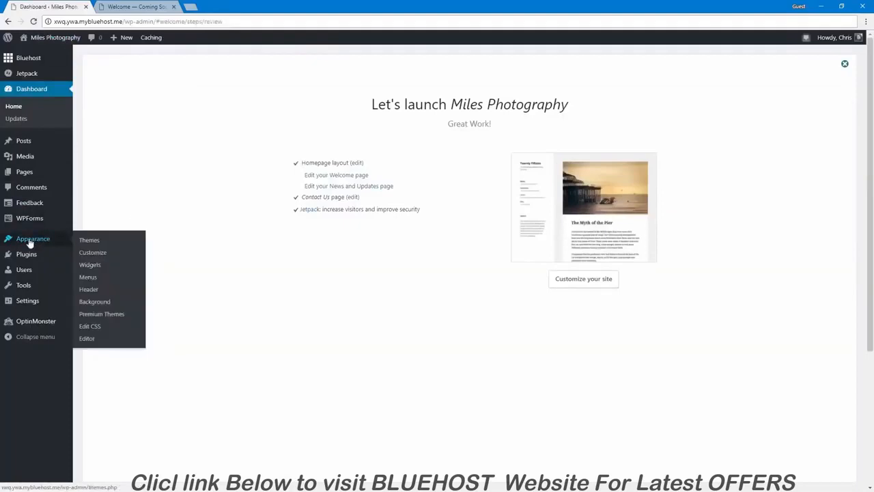
pyautogui.click(30, 243)
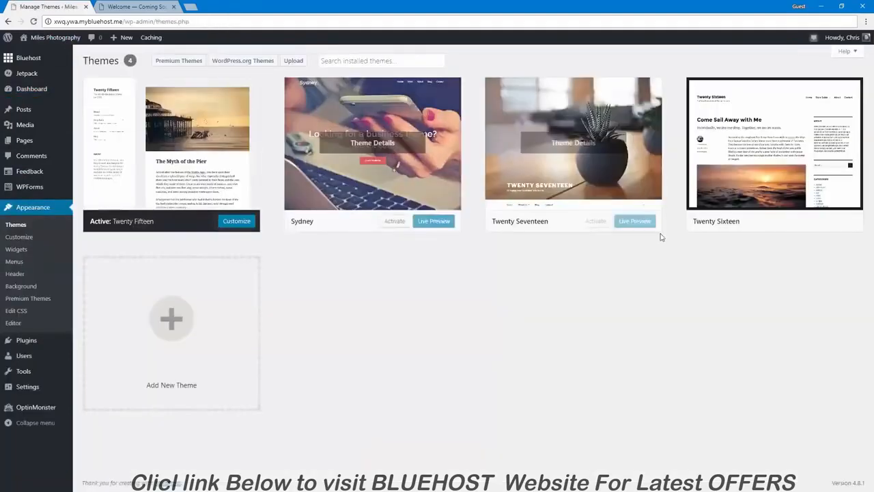
pyautogui.click(594, 222)
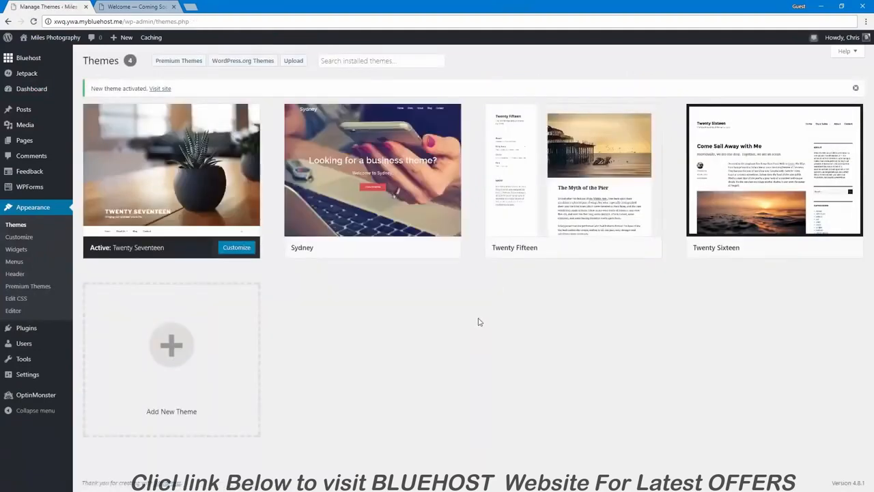
pyautogui.click(856, 88)
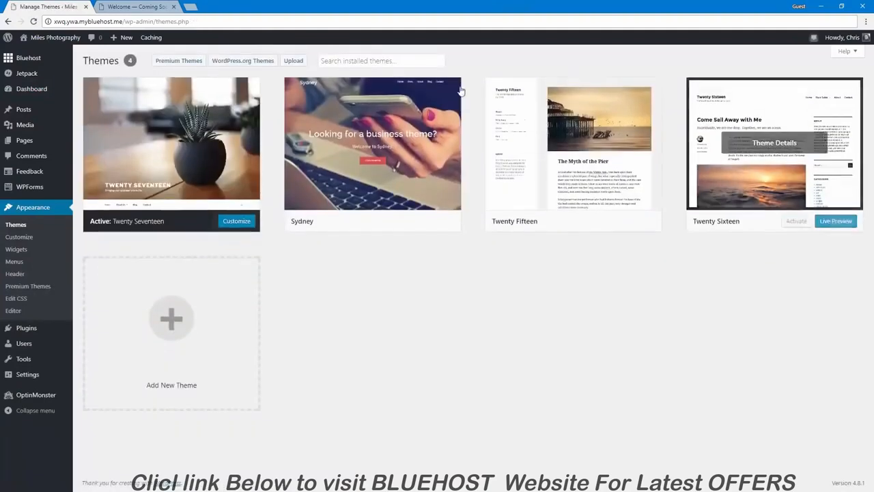
pyautogui.moveTo(63, 63)
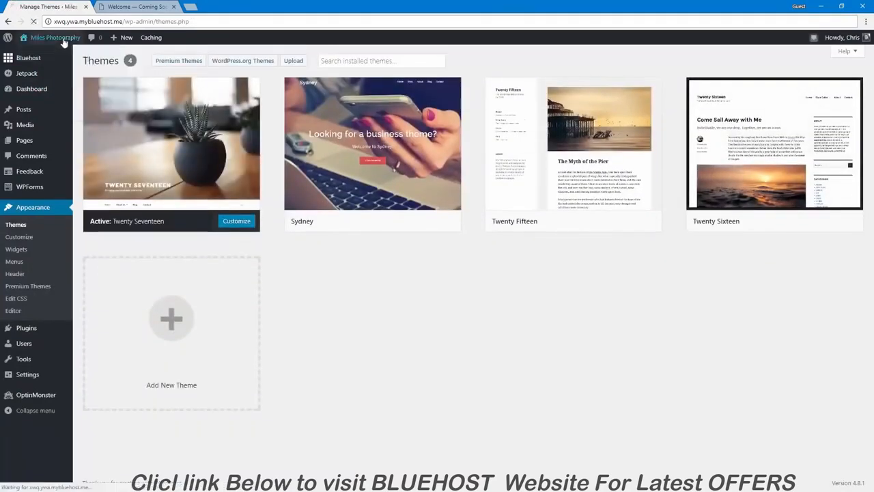
pyautogui.click(61, 38)
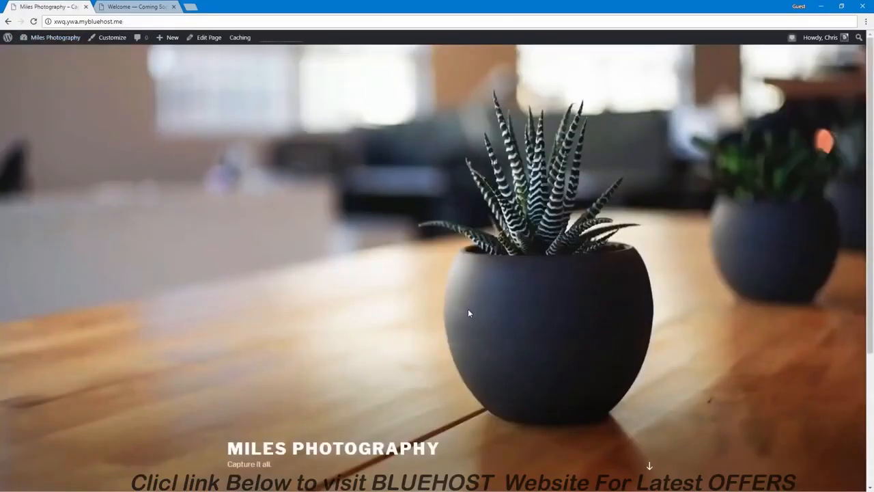
# - Start customizing the site, look through the other installed themes, and return to the Twenty Seventeen customization options
pyautogui.click(114, 39)
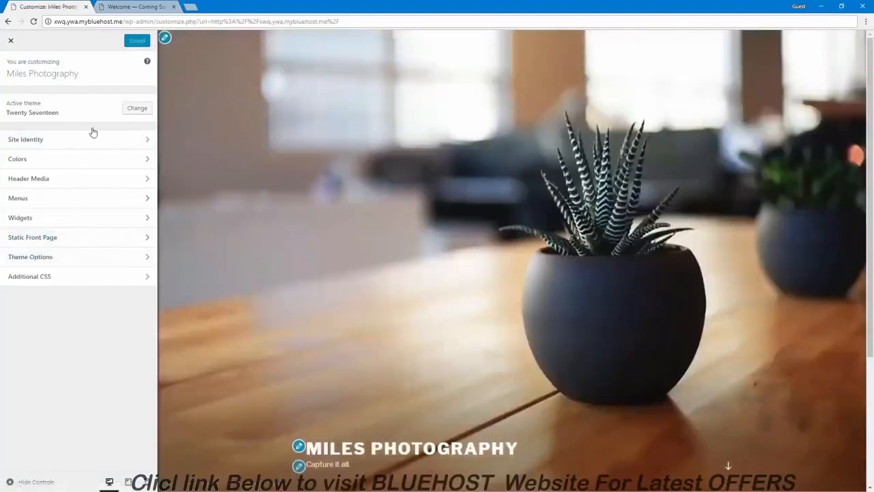
pyautogui.click(128, 107)
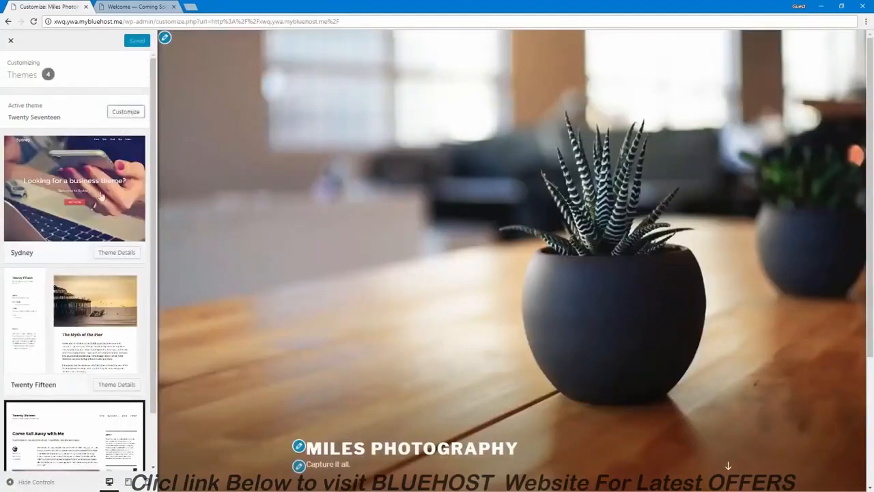
pyautogui.scroll(-1, 89, 240)
pyautogui.scroll(2, 82, 170)
pyautogui.click(124, 112)
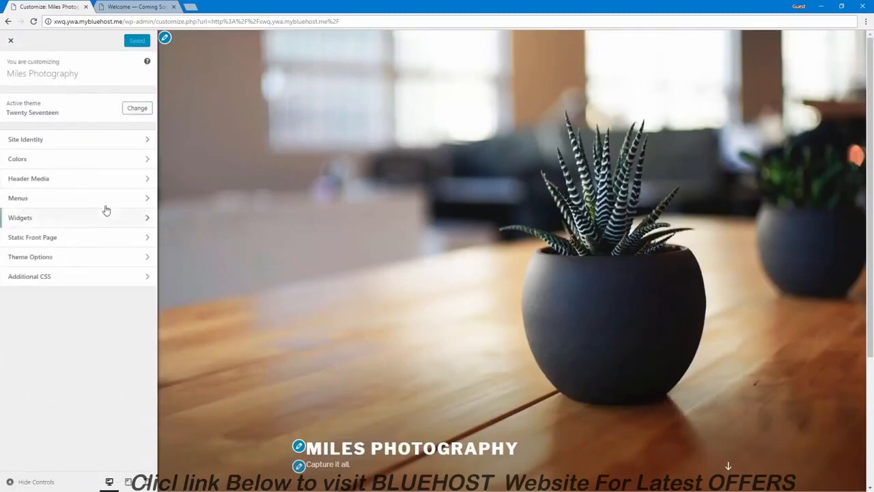
# - Open the Site Identity settings and review the site title and tagline fields
pyautogui.click(86, 140)
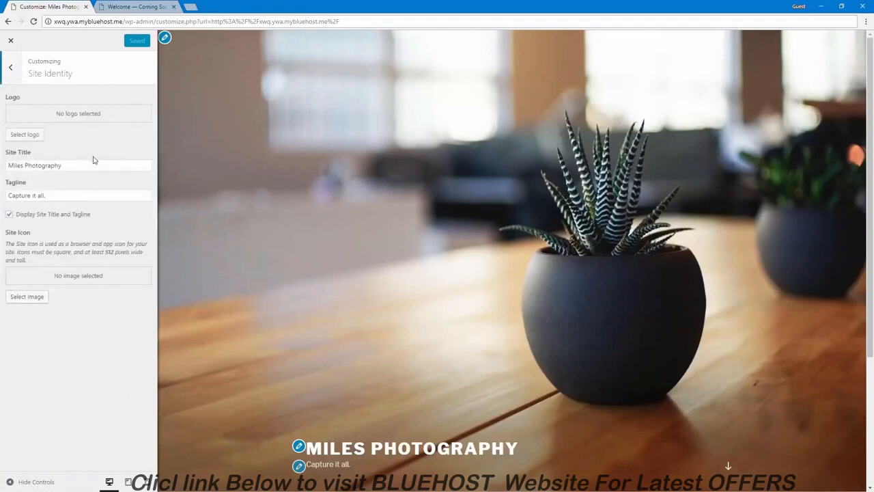
pyautogui.click(67, 163)
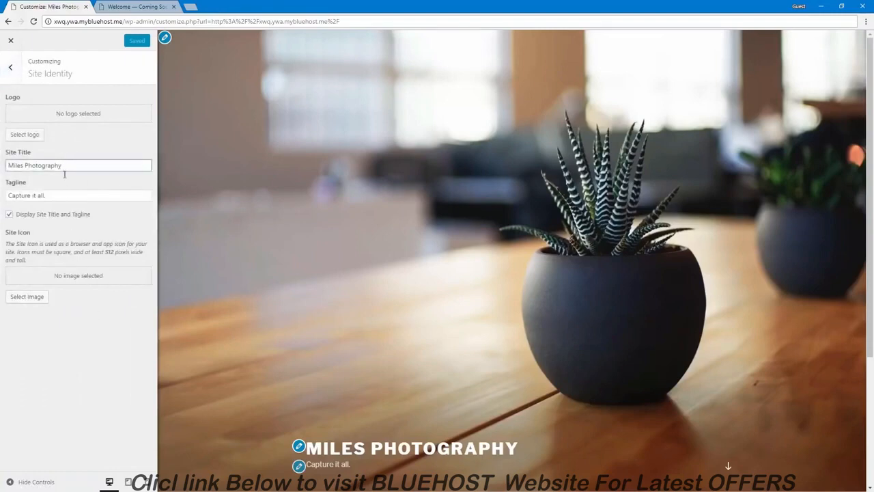
pyautogui.click(66, 190)
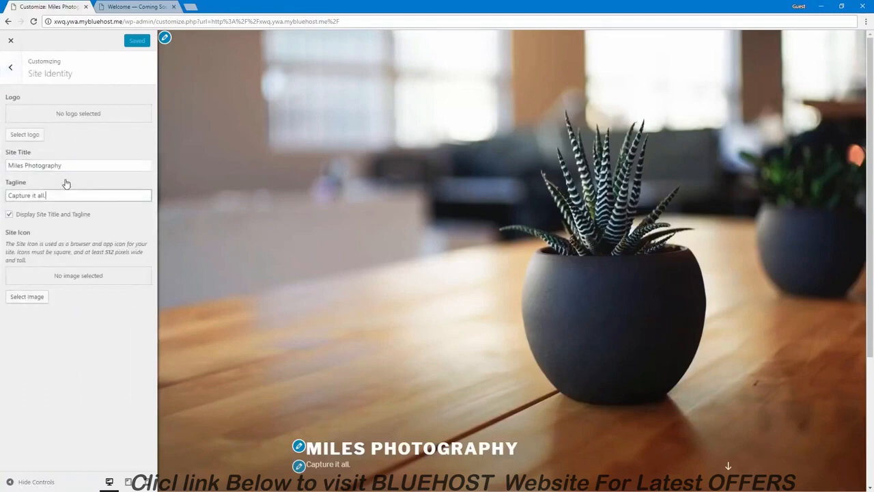
pyautogui.click(72, 162)
pyautogui.click(80, 147)
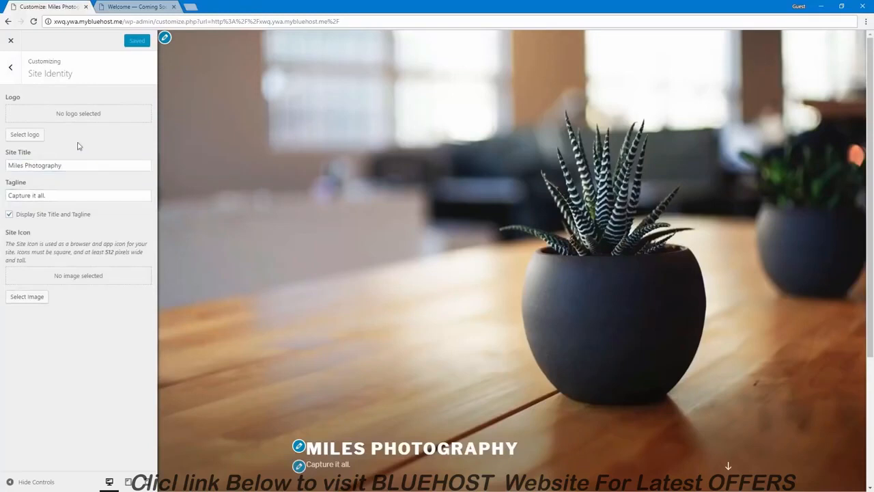
# - Upload camera-clip-art.png from the Pictures folder as the site logo without cropping it
pyautogui.click(22, 135)
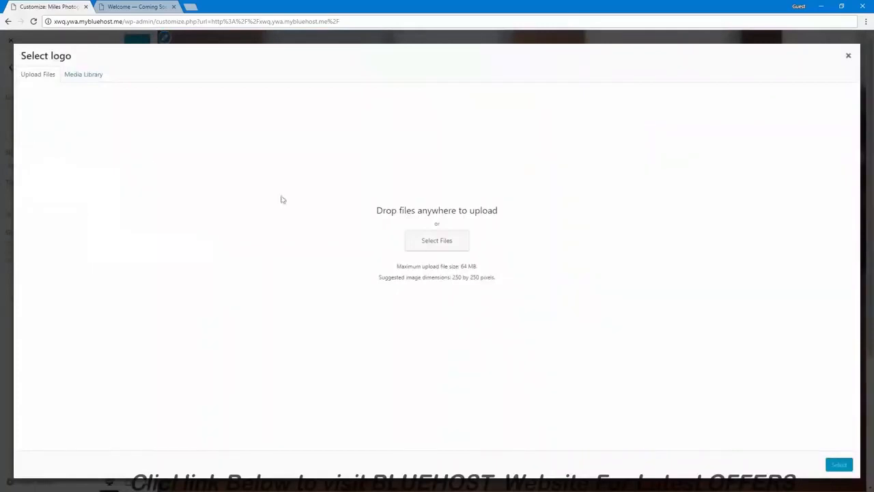
pyautogui.click(446, 242)
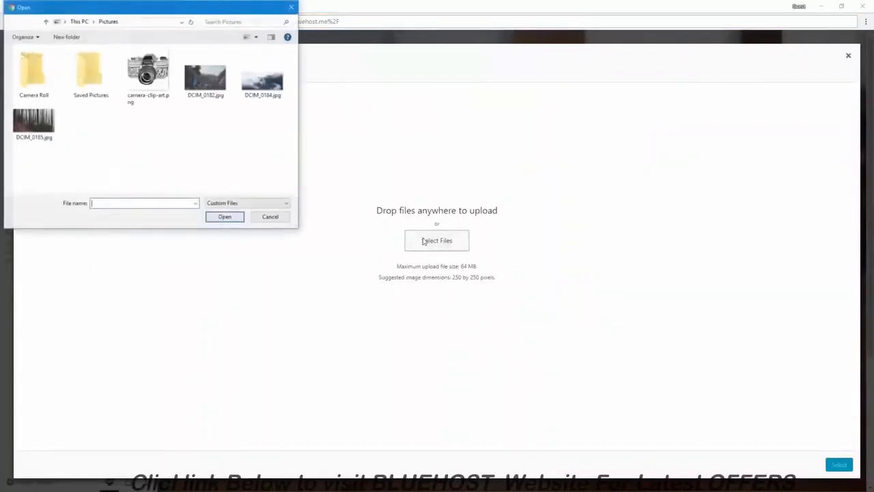
pyautogui.doubleClick(159, 91)
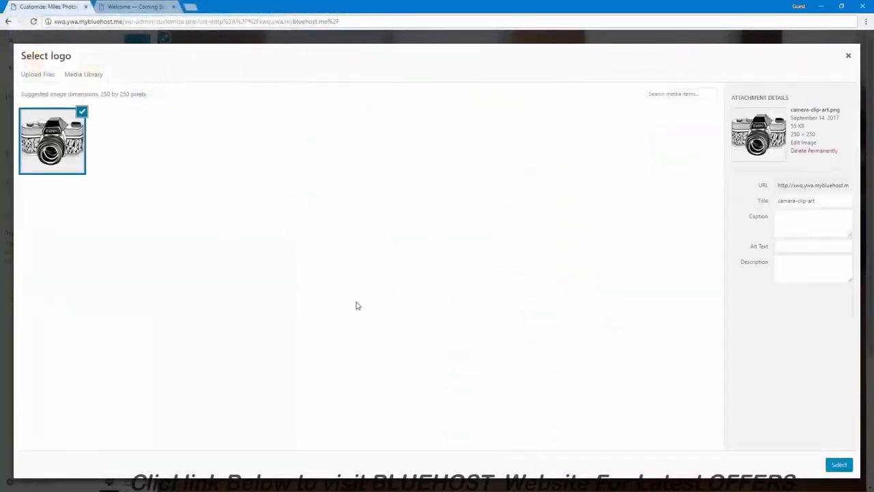
pyautogui.click(837, 466)
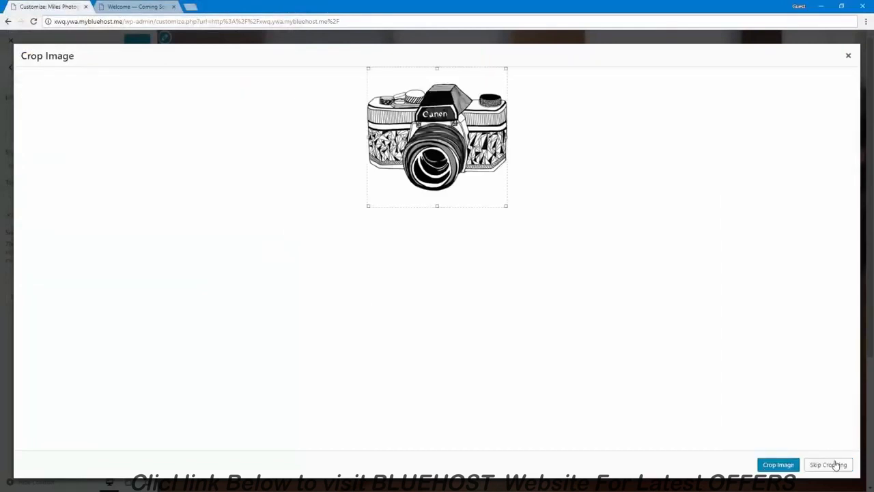
pyautogui.click(829, 464)
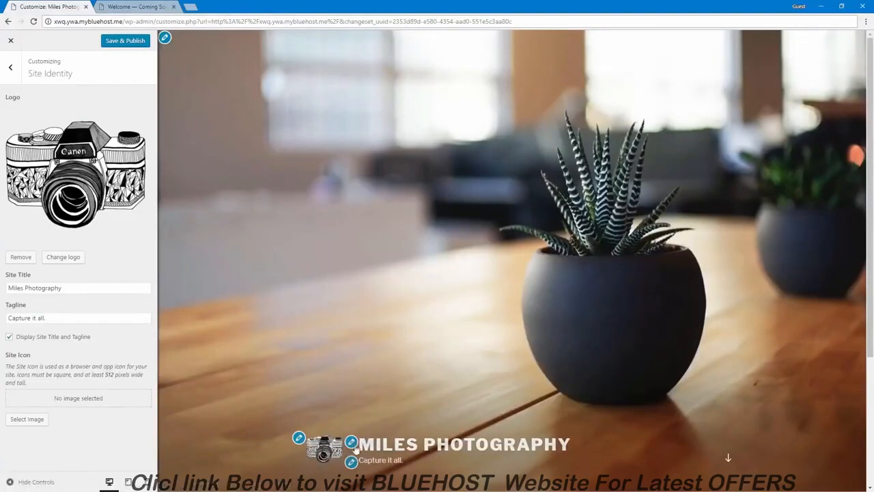
# - Upload DCIM_0182.jpg from the Pictures folder as the site's header image without cropping it
pyautogui.click(165, 39)
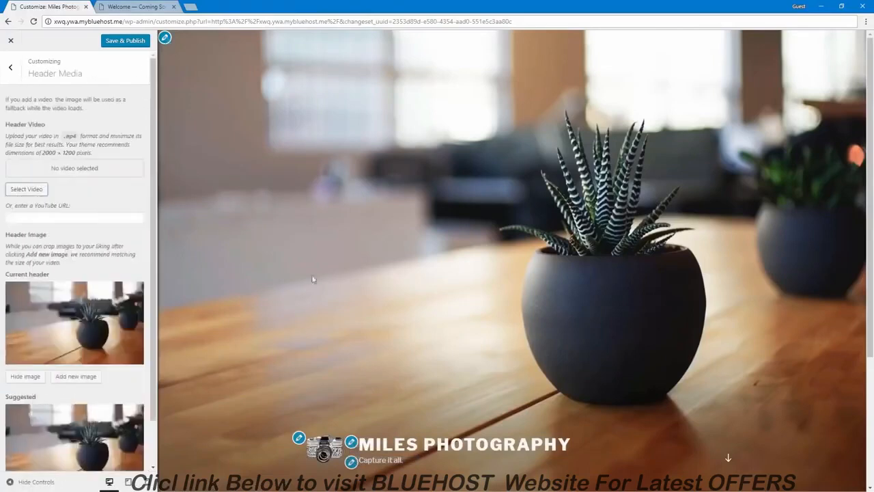
pyautogui.click(298, 438)
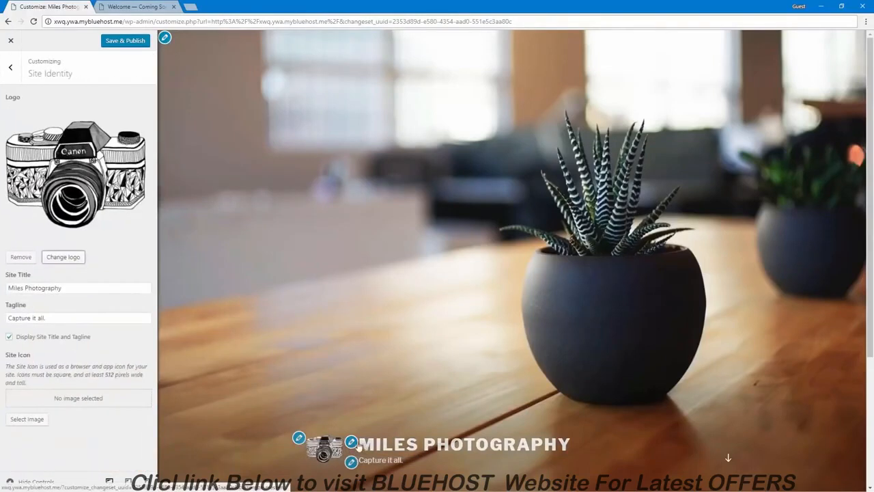
pyautogui.click(165, 38)
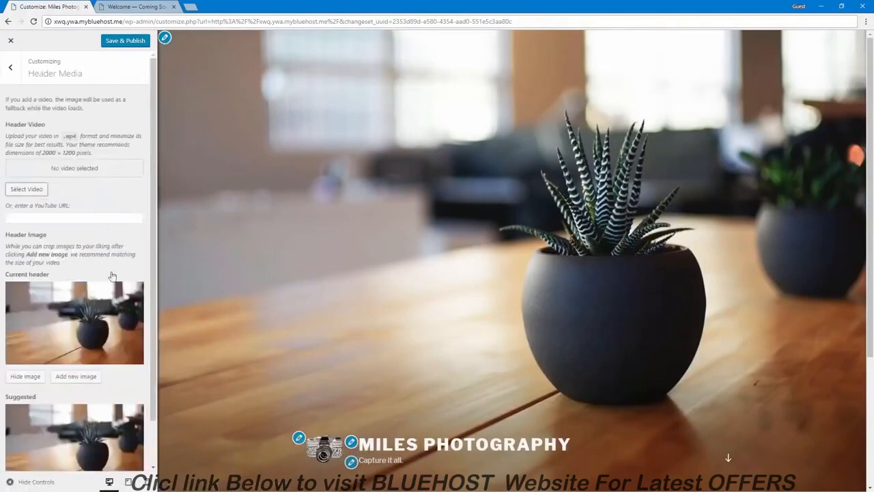
pyautogui.click(73, 379)
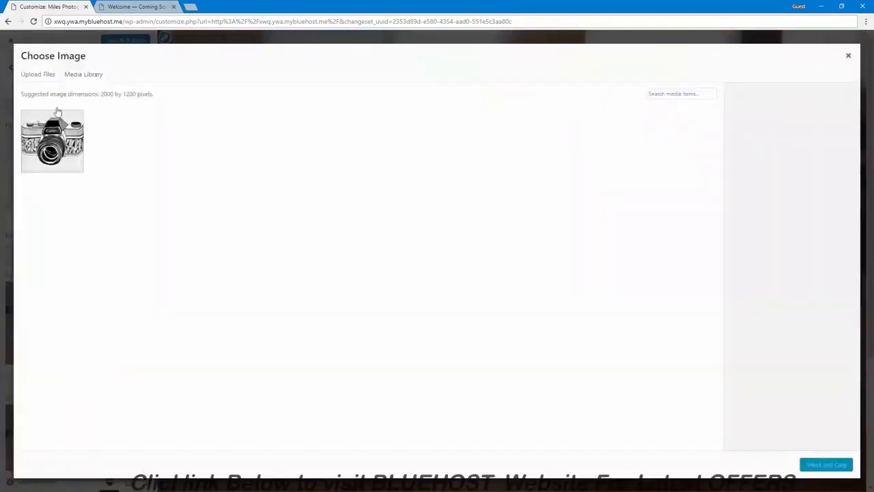
pyautogui.click(31, 77)
pyautogui.click(425, 244)
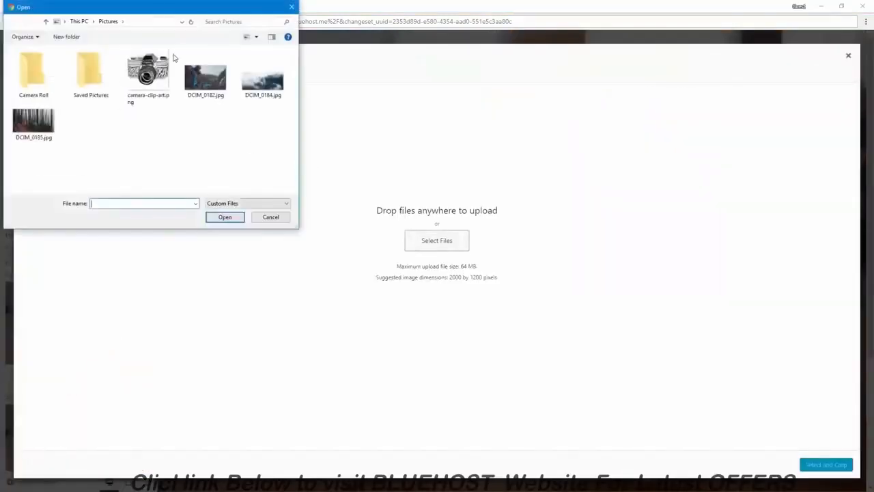
pyautogui.doubleClick(216, 69)
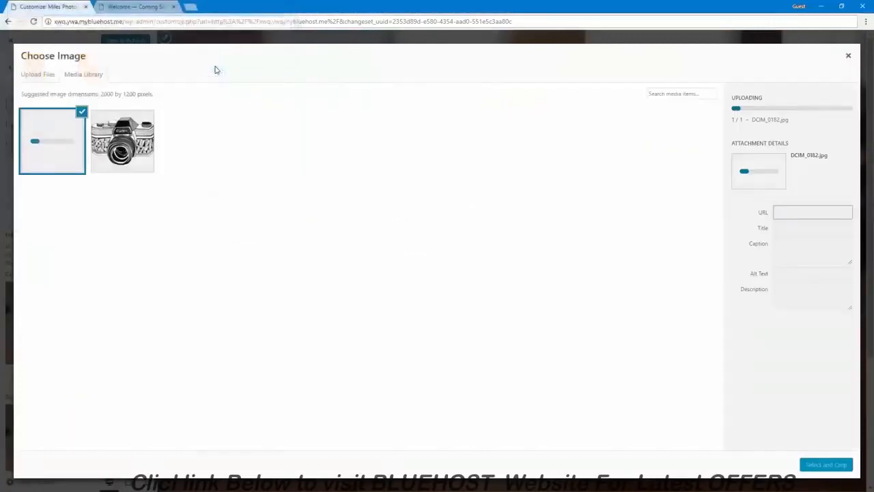
pyautogui.click(827, 465)
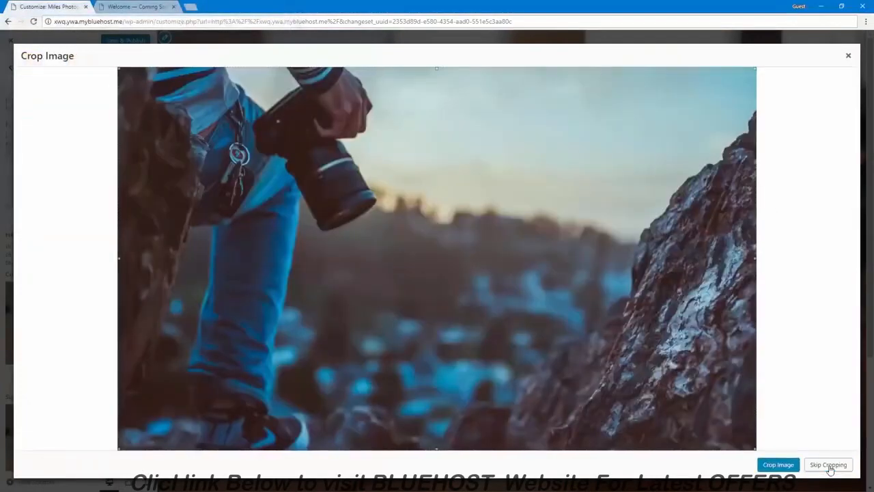
pyautogui.click(829, 465)
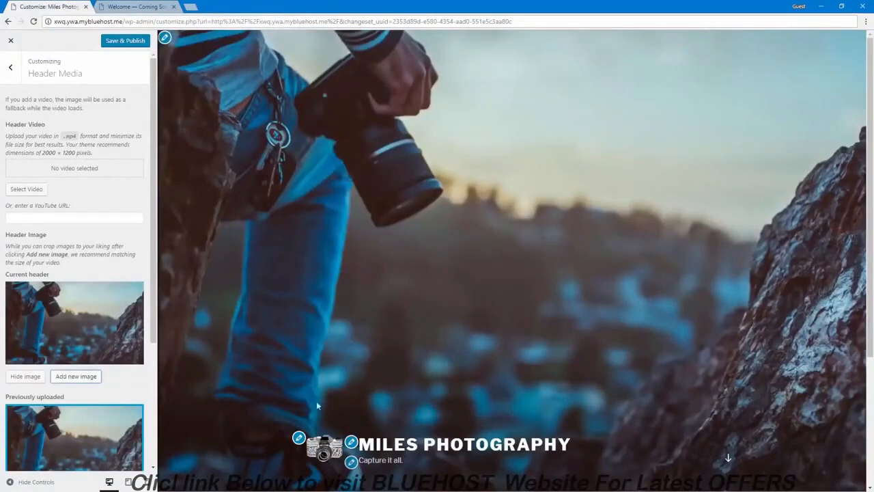
# - Change the site tagline to "Capture it all on film."
pyautogui.click(351, 462)
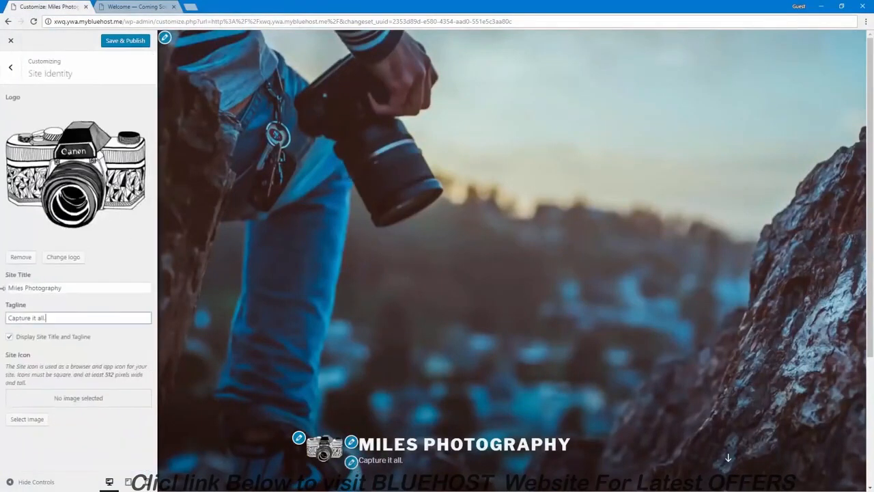
pyautogui.press('BackSpace')
pyautogui.write('on film.')
# - Set the camera clip art from the media library as the site icon without cropping it
pyautogui.click(26, 419)
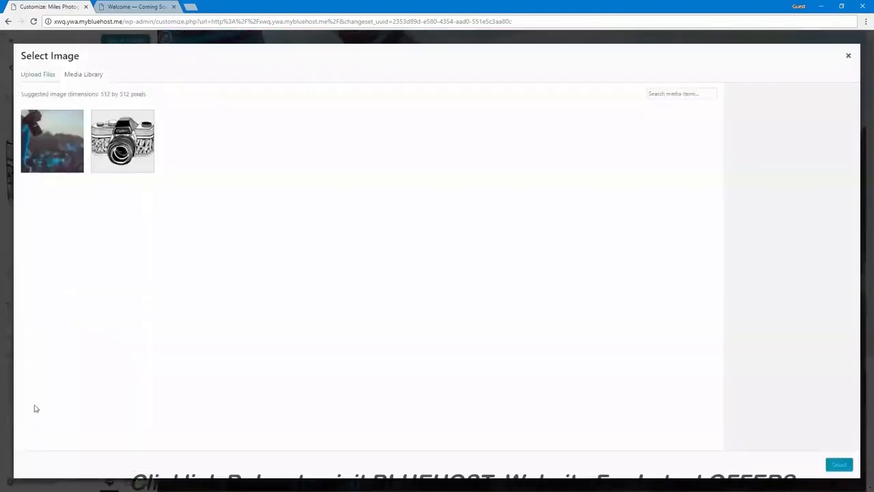
pyautogui.click(119, 143)
pyautogui.click(835, 465)
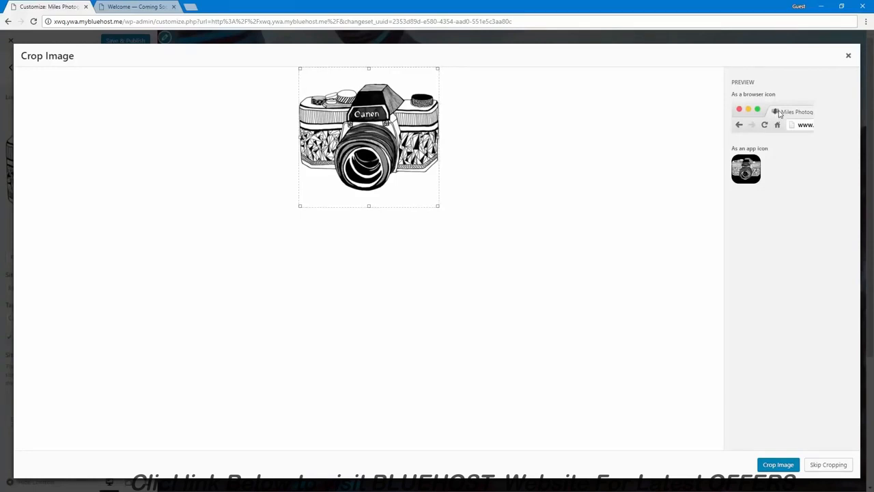
pyautogui.click(827, 468)
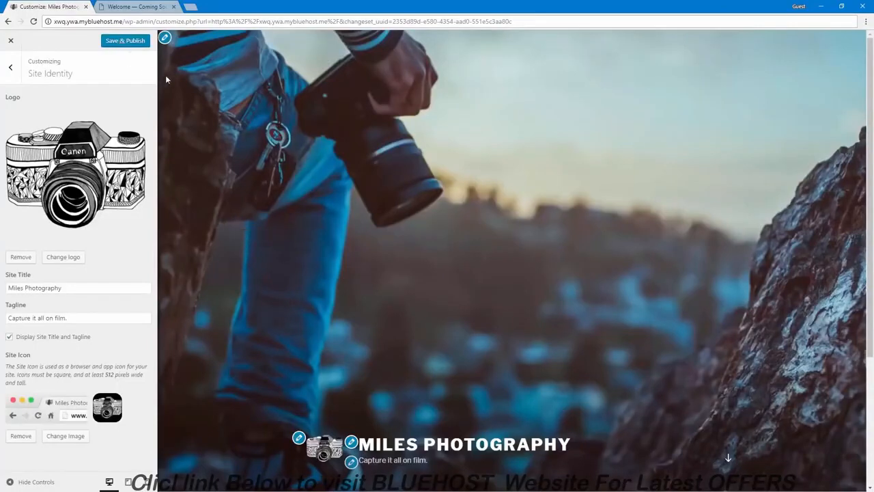
# - Review the home page preview from header to footer, and save and publish the site identity and header changes
pyautogui.scroll(-4, 312, 292)
pyautogui.scroll(4, 312, 292)
pyautogui.scroll(-1, 257, 272)
pyautogui.scroll(-3, 258, 276)
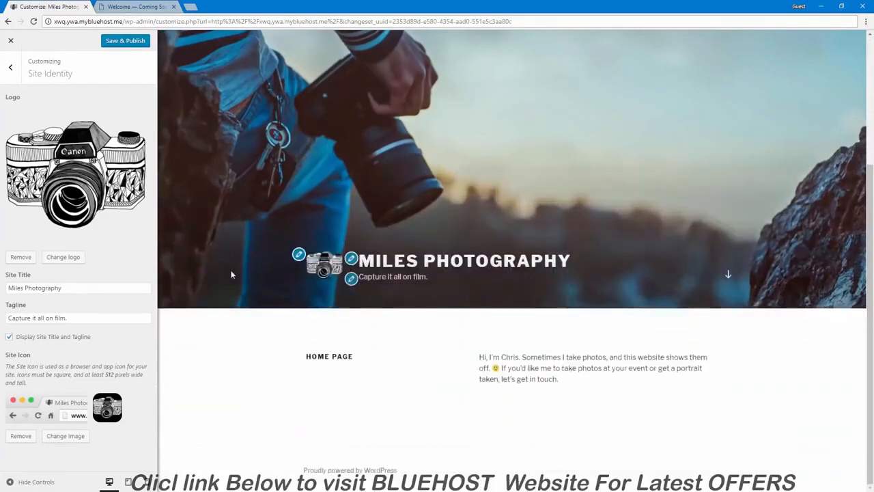
pyautogui.scroll(3, 259, 272)
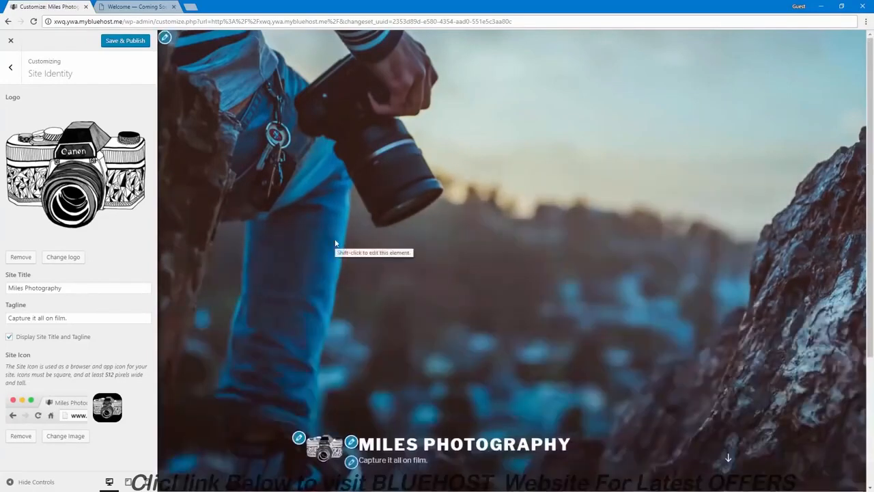
pyautogui.scroll(-3, 335, 243)
pyautogui.scroll(3, 336, 244)
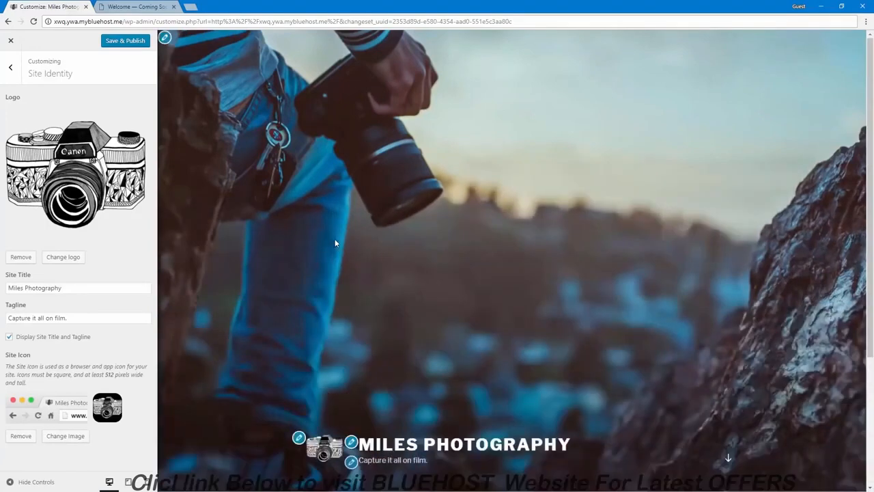
pyautogui.click(114, 45)
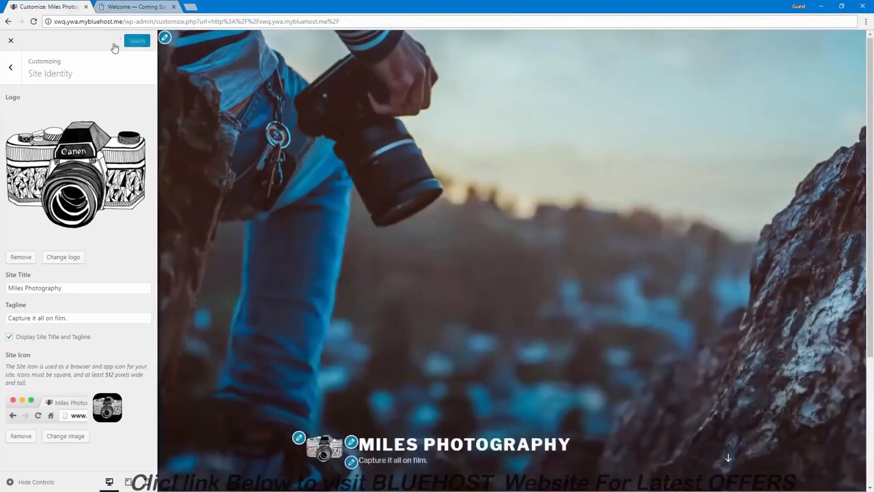
# - Try the Custom color scheme, and set the site's color scheme to Dark
pyautogui.click(11, 67)
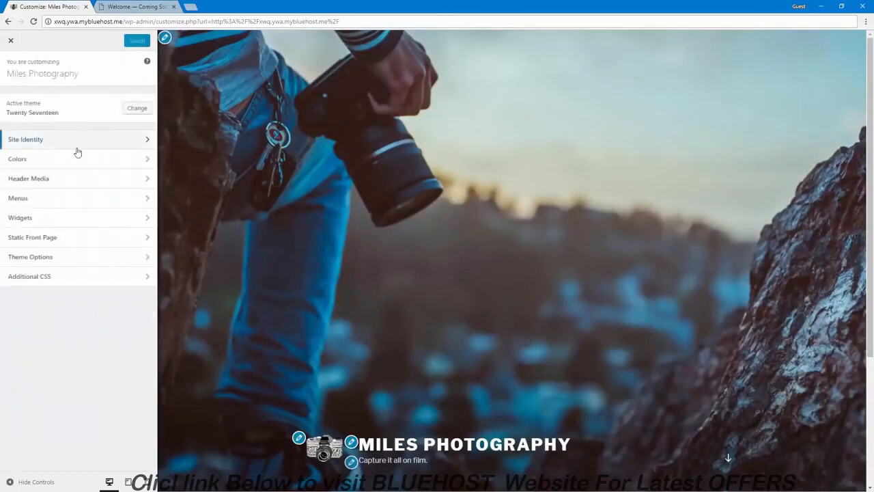
pyautogui.click(74, 161)
pyautogui.scroll(-2, 298, 231)
pyautogui.scroll(1, 190, 154)
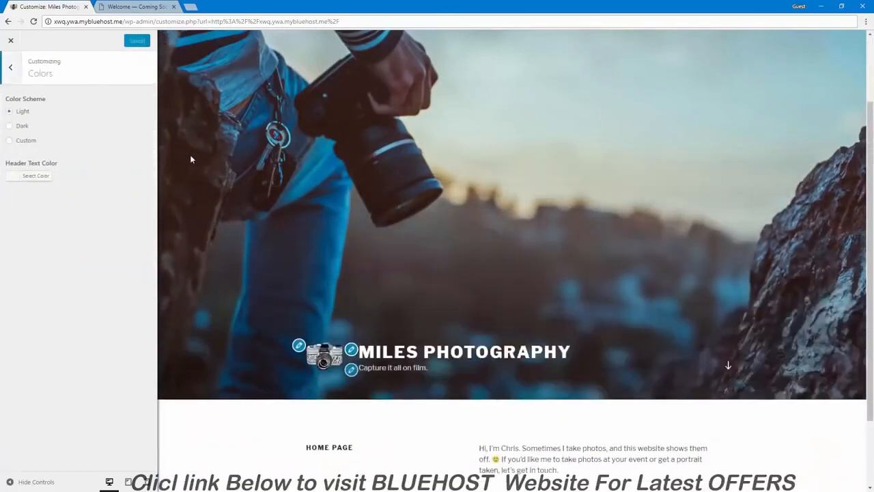
pyautogui.click(10, 140)
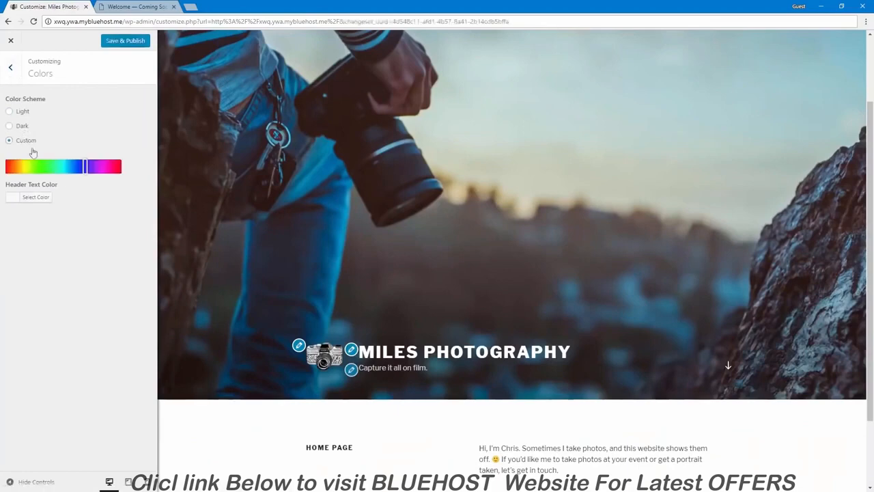
pyautogui.click(24, 128)
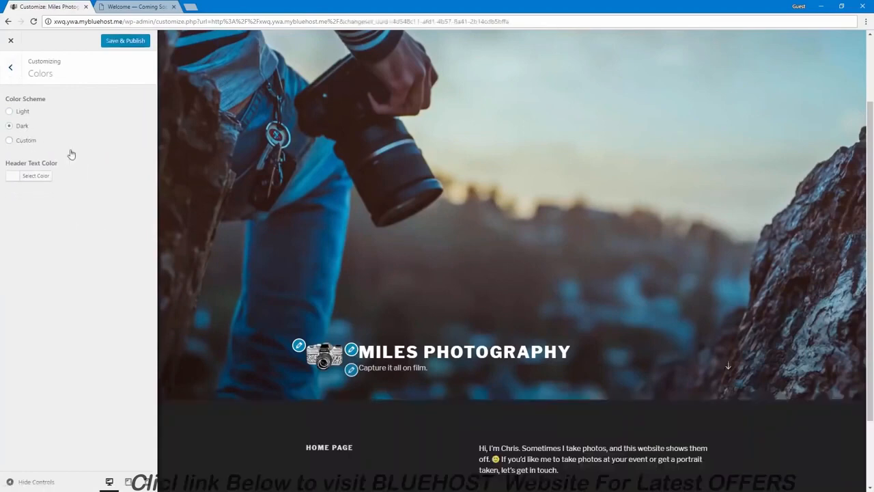
pyautogui.click(12, 73)
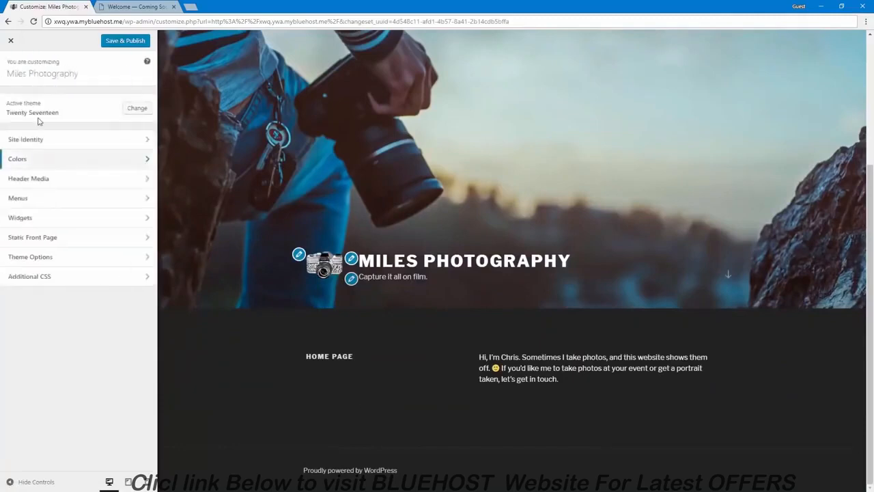
# - Examine the header video and image options and the menu settings, and return to the main customization options
pyautogui.click(71, 181)
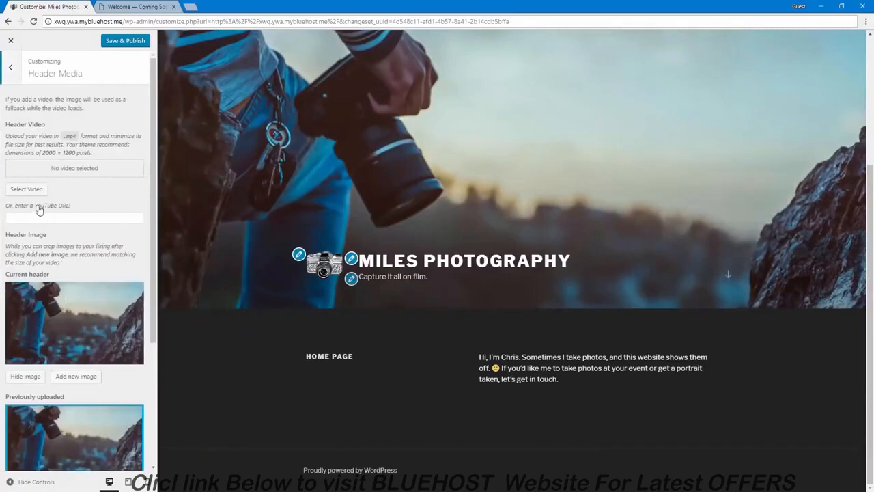
pyautogui.click(11, 219)
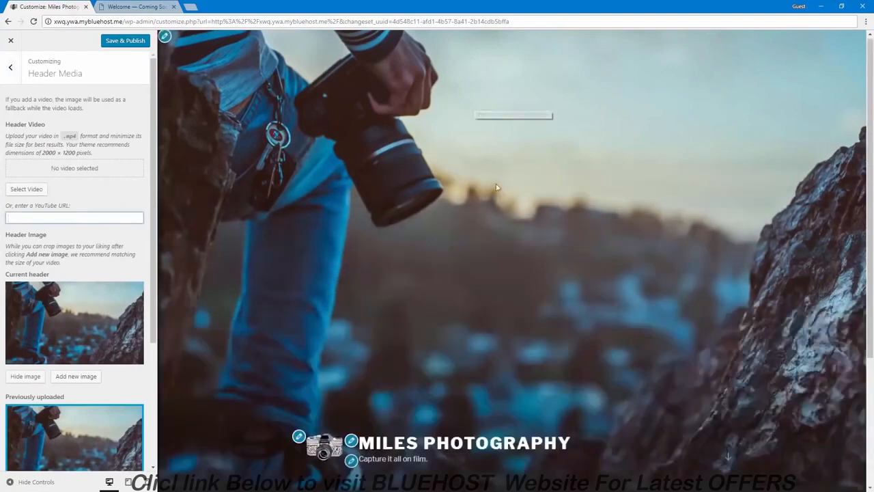
pyautogui.click(10, 67)
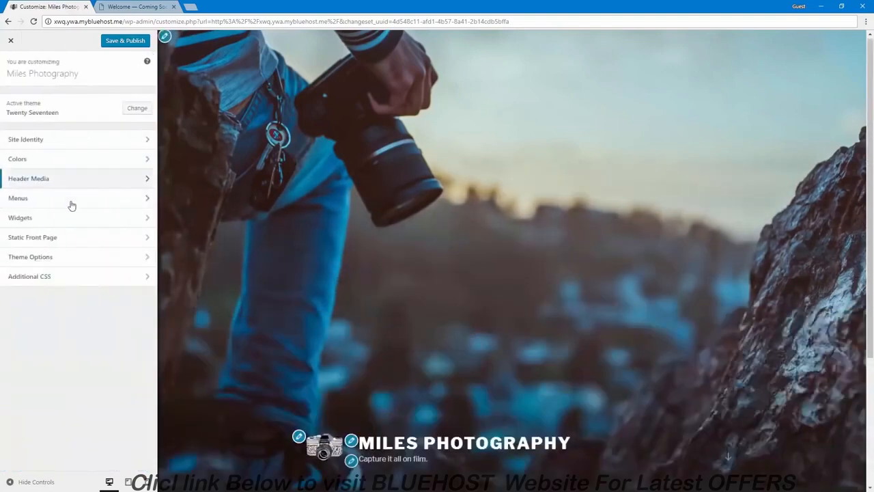
pyautogui.click(70, 200)
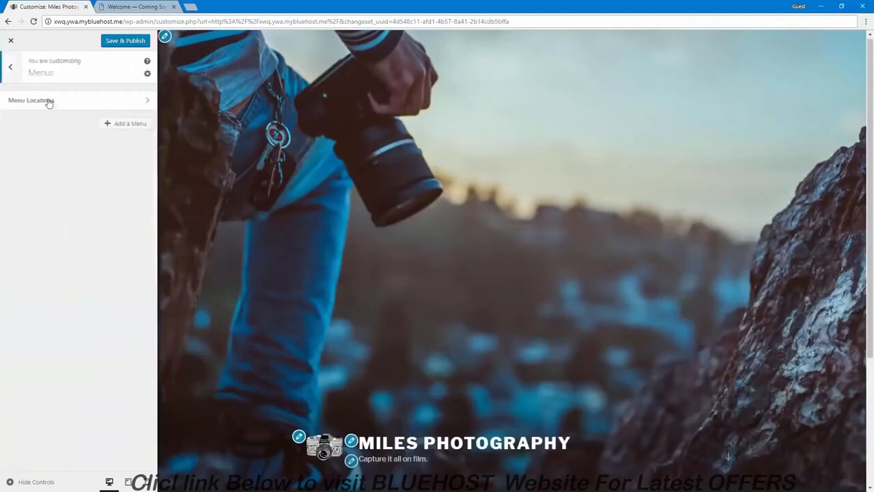
pyautogui.click(10, 69)
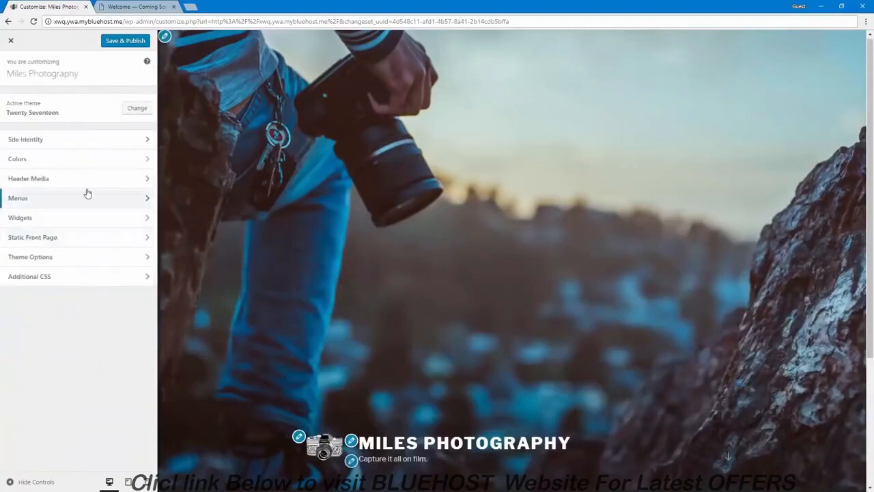
# - Set Front Page Section 1 Content to the Contact Me page in the theme options and check the page preview
pyautogui.click(88, 256)
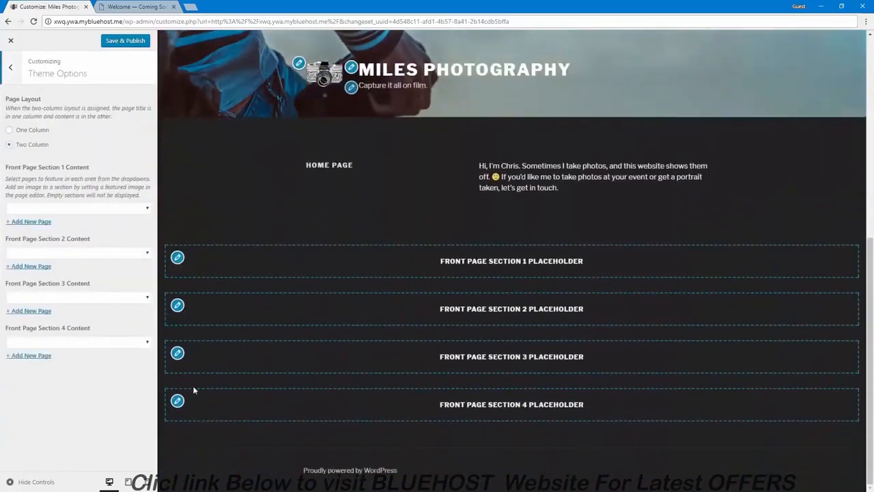
pyautogui.click(98, 209)
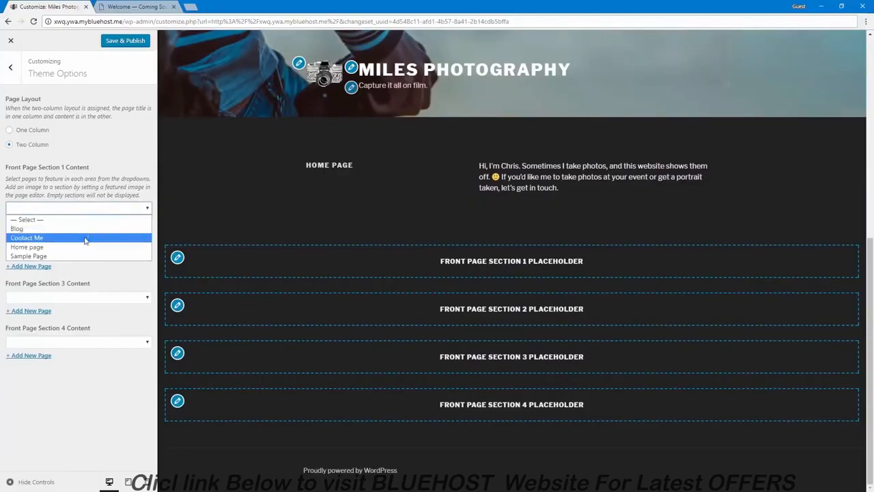
pyautogui.click(85, 240)
pyautogui.scroll(-1, 323, 297)
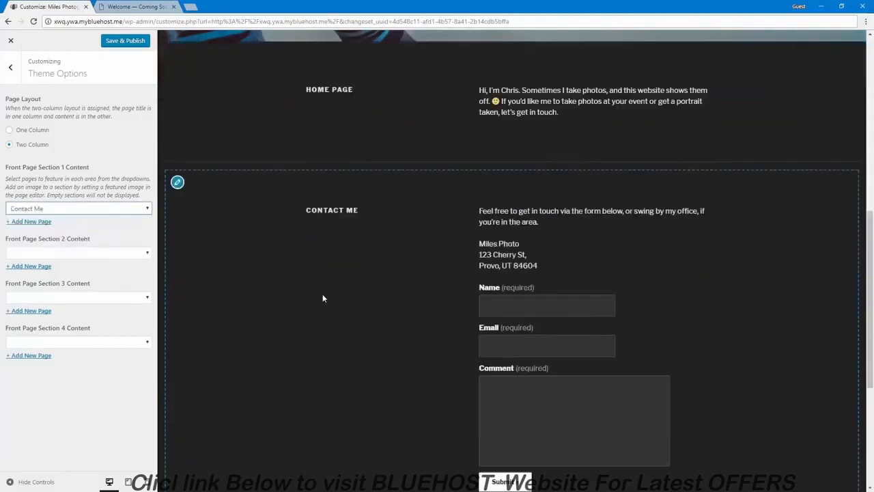
pyautogui.scroll(-2, 323, 298)
pyautogui.scroll(5, 266, 319)
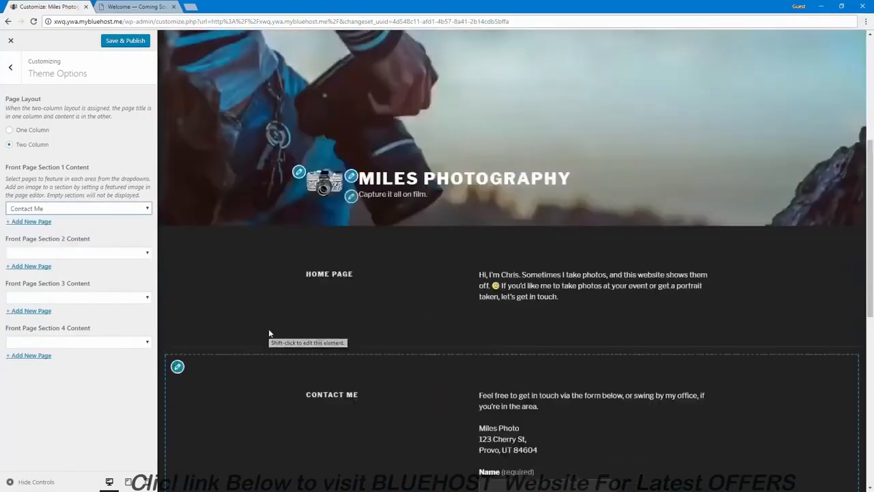
pyautogui.scroll(3, 270, 333)
pyautogui.scroll(-6, 270, 333)
pyautogui.scroll(2, 270, 333)
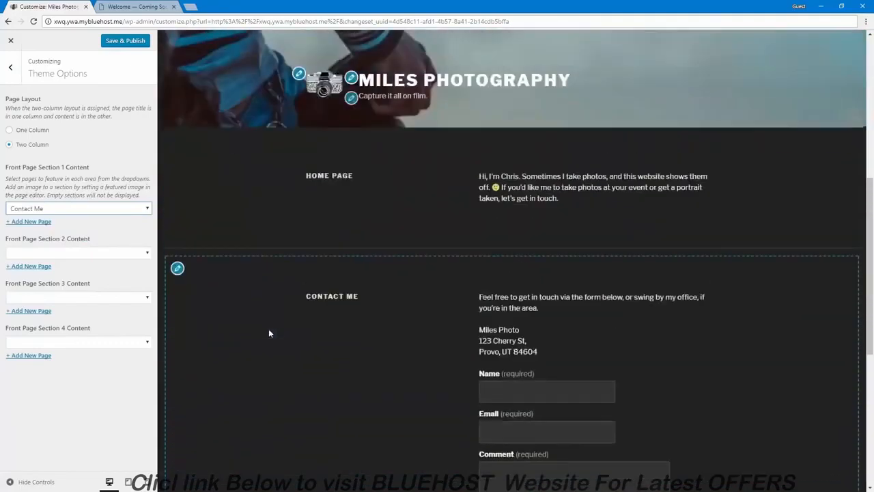
pyautogui.scroll(-1, 269, 333)
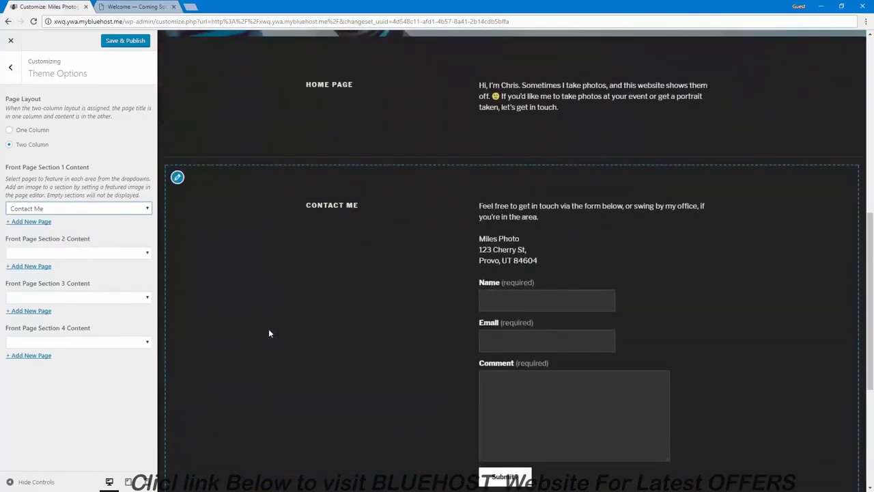
# - Save and publish the color scheme and front page changes, check the preview, and close the customizer
pyautogui.click(128, 41)
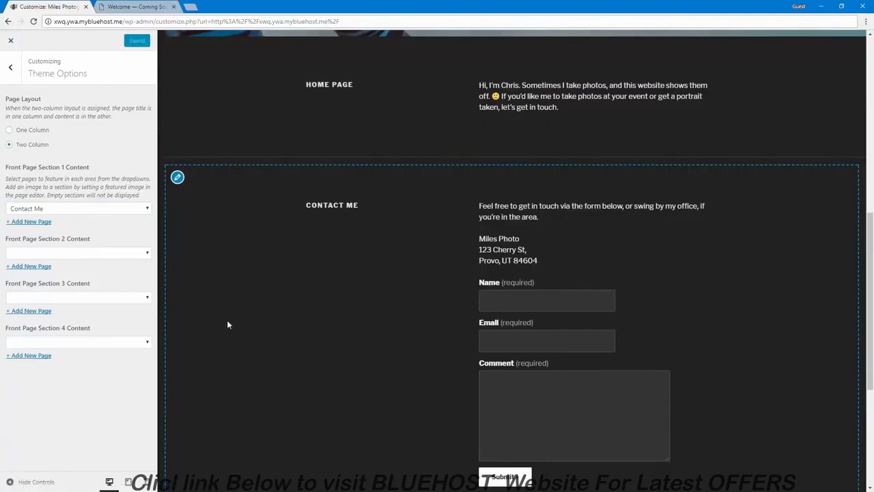
pyautogui.scroll(3, 232, 335)
pyautogui.scroll(-6, 183, 349)
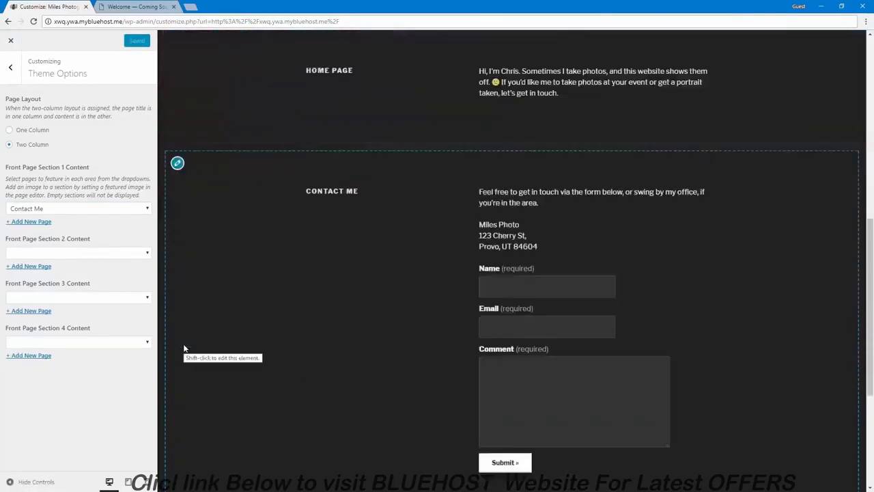
pyautogui.scroll(4, 183, 349)
pyautogui.click(10, 40)
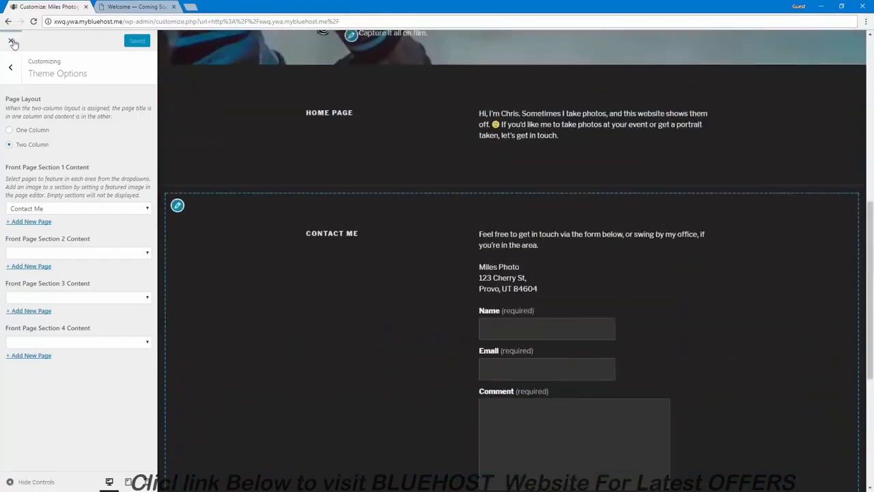
# - Review the live front page sections, open the Home page for editing, and change its title to a greeting with the owner's first name
pyautogui.scroll(-8, 247, 258)
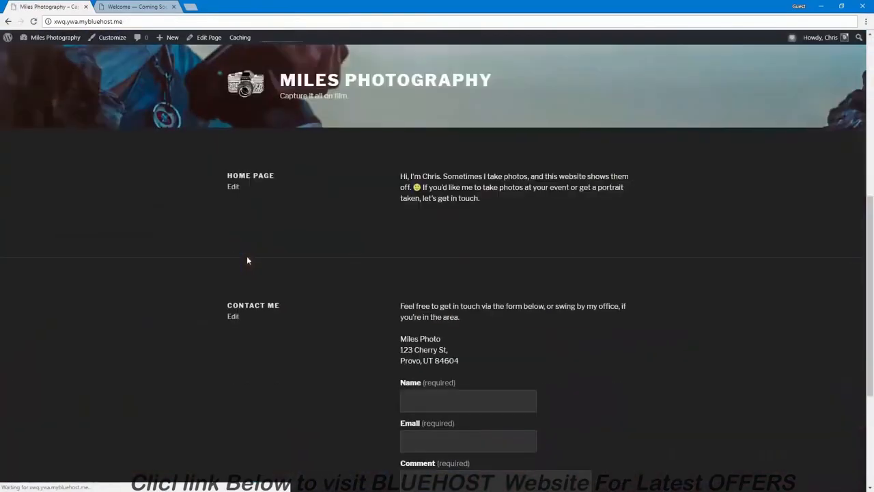
pyautogui.scroll(8, 247, 257)
pyautogui.scroll(-8, 247, 260)
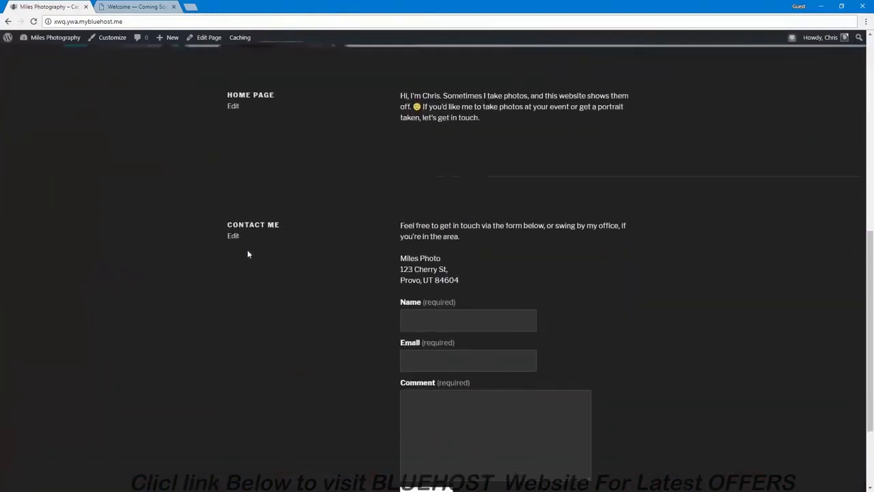
pyautogui.scroll(1, 248, 254)
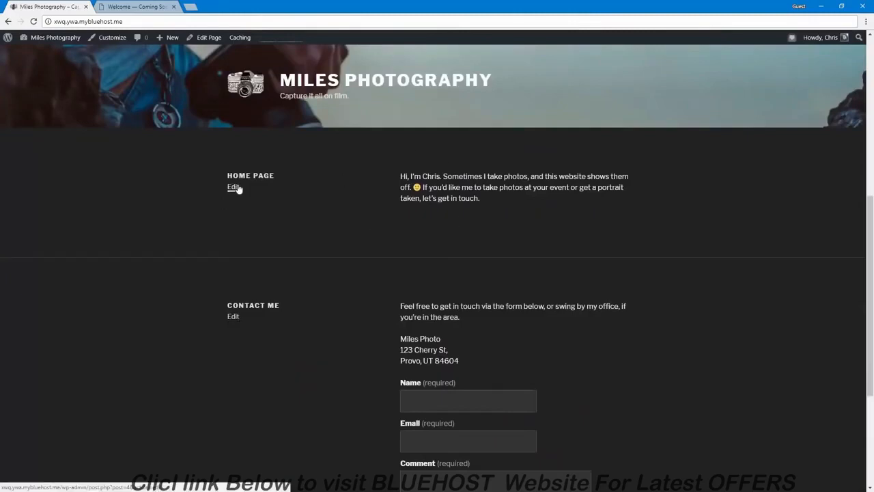
pyautogui.click(234, 187)
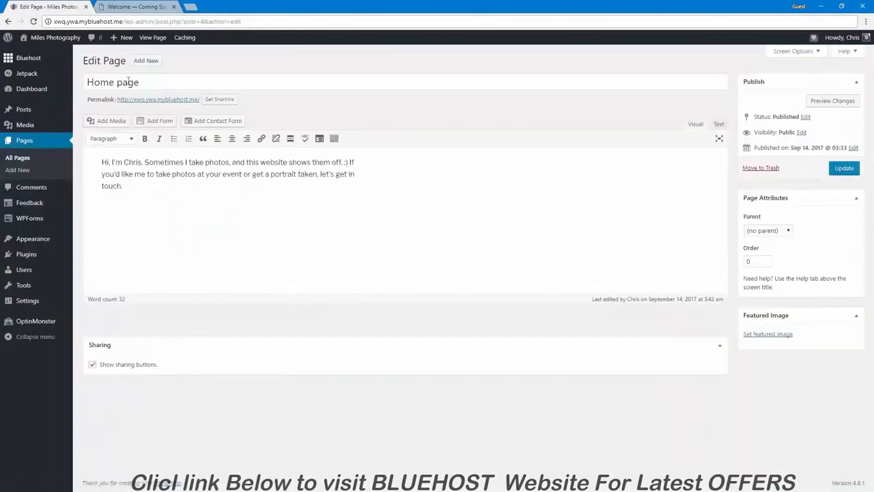
pyautogui.click(8, 22)
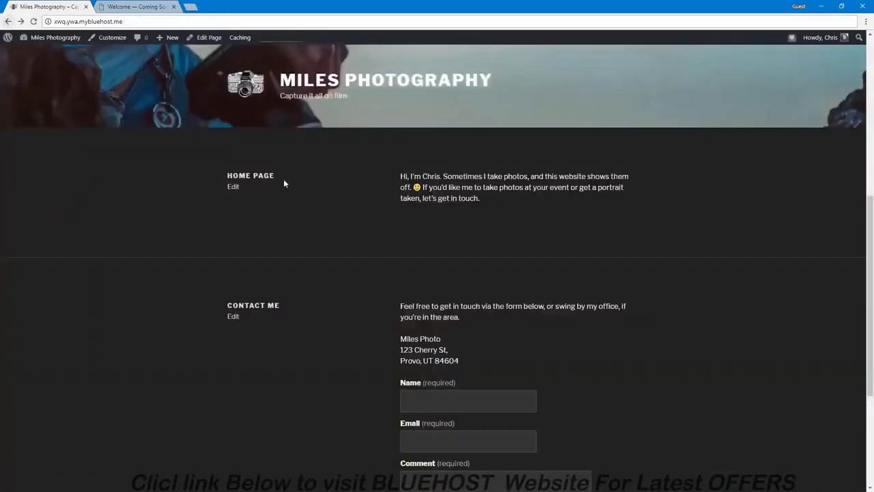
pyautogui.click(234, 188)
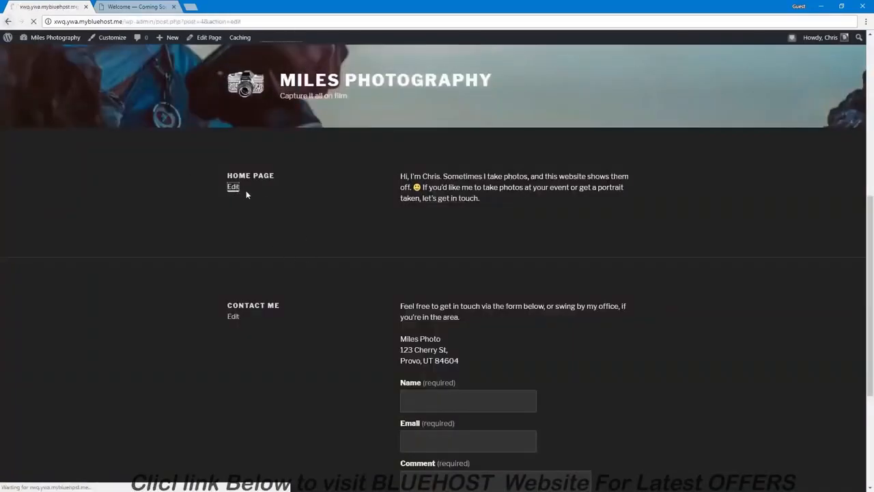
pyautogui.tripleClick(157, 84)
pyautogui.write("Hi, I'm Chris")
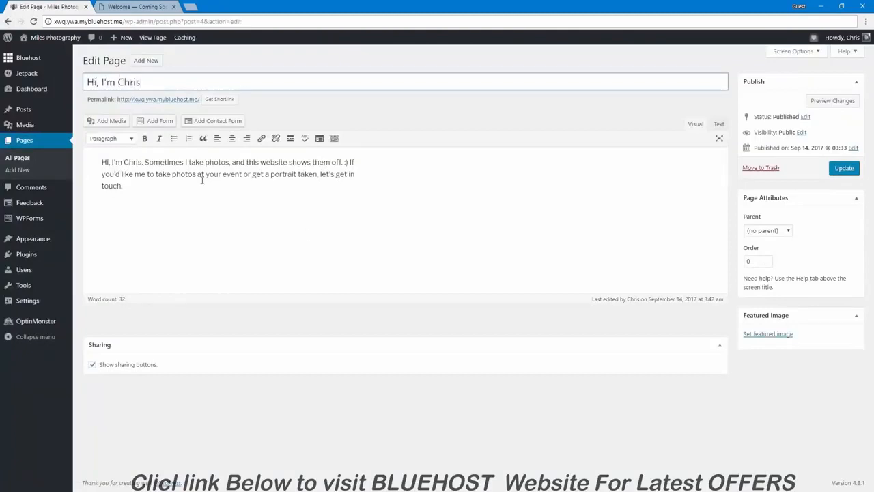
# - Remove the opening greeting sentence from the page text, update the page, and check the result on the live site
pyautogui.moveTo(143, 162); pyautogui.dragTo(101, 161)
pyautogui.press('BackSpace')
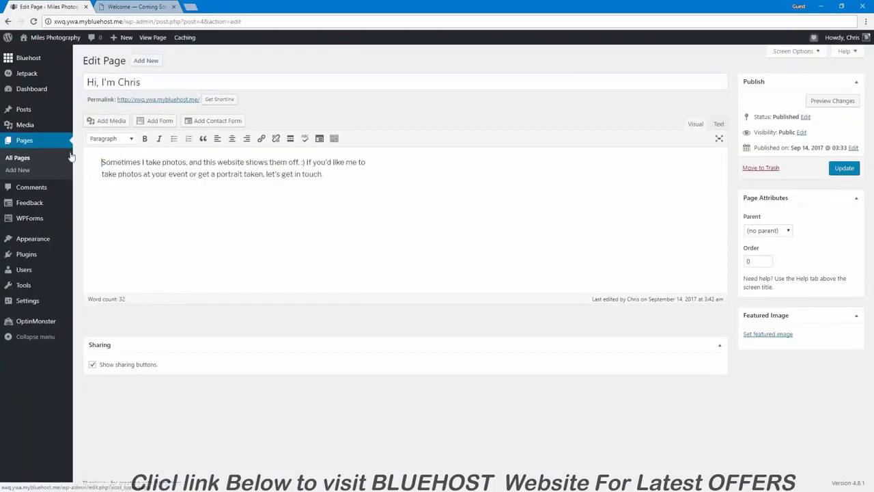
pyautogui.click(840, 169)
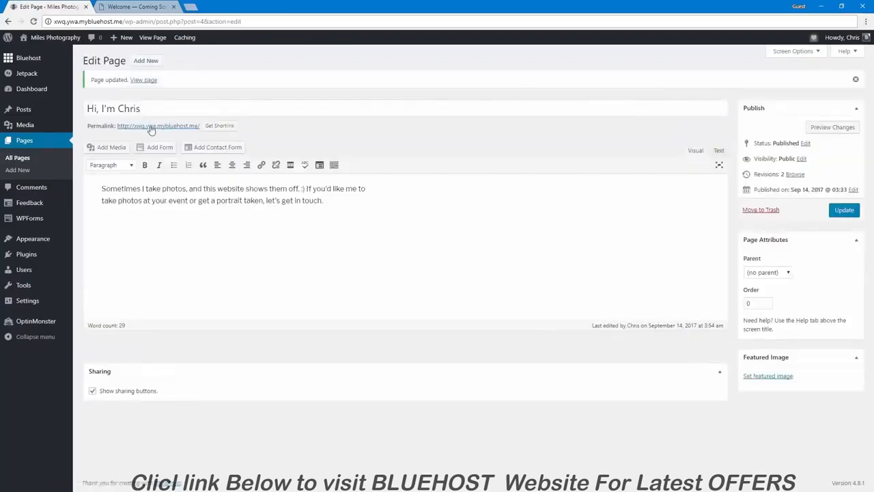
pyautogui.click(152, 129)
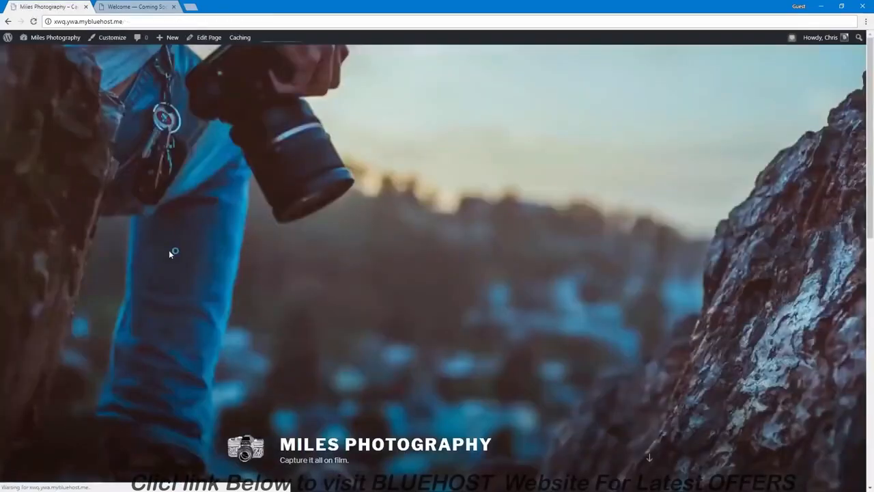
pyautogui.scroll(-4, 170, 253)
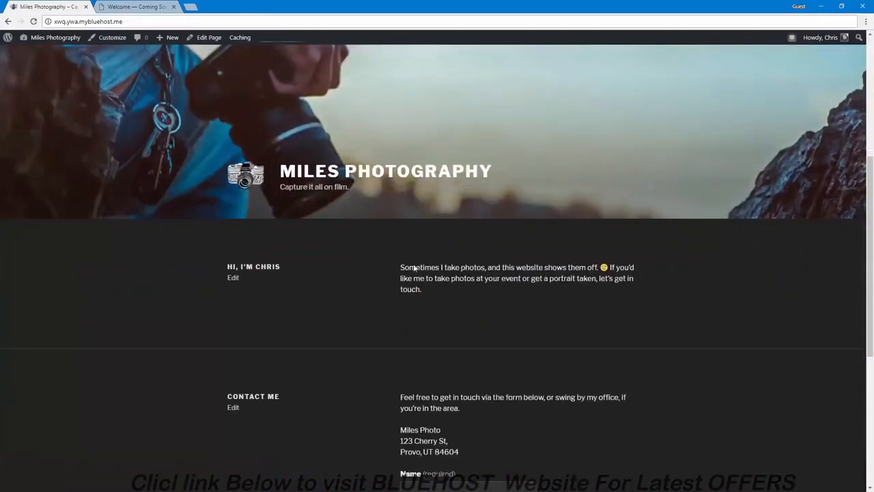
pyautogui.scroll(-3, 290, 260)
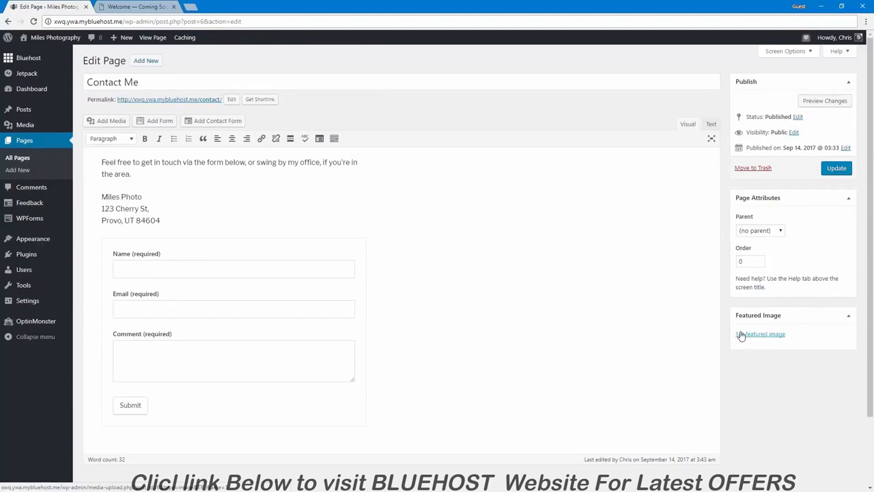
# - Upload DCIM_0184.jpg as the Contact Me page's featured image and update the page
pyautogui.click(741, 334)
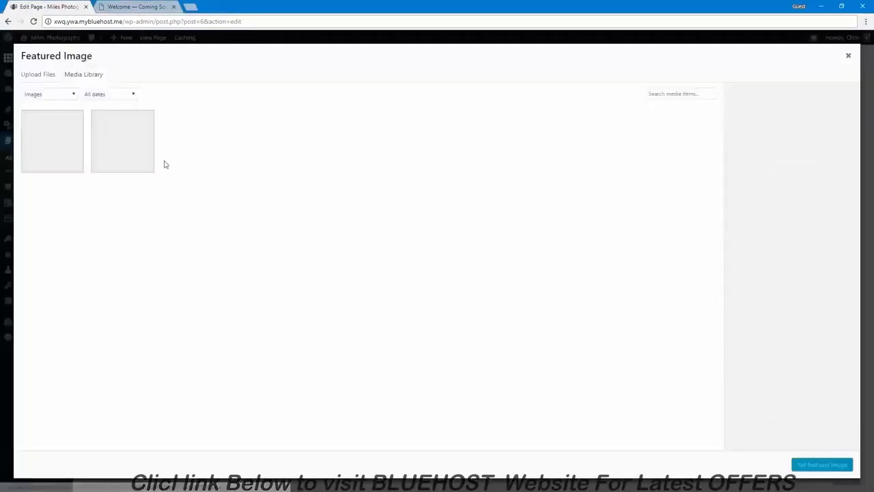
pyautogui.click(39, 74)
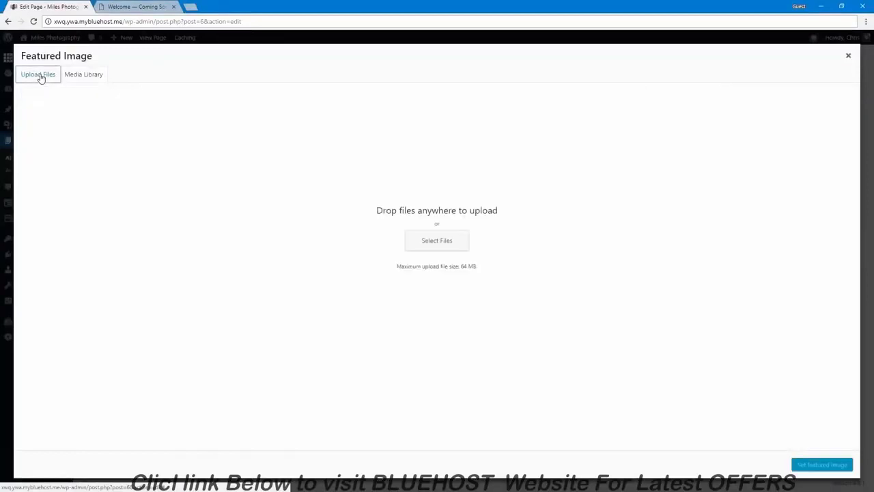
pyautogui.click(433, 243)
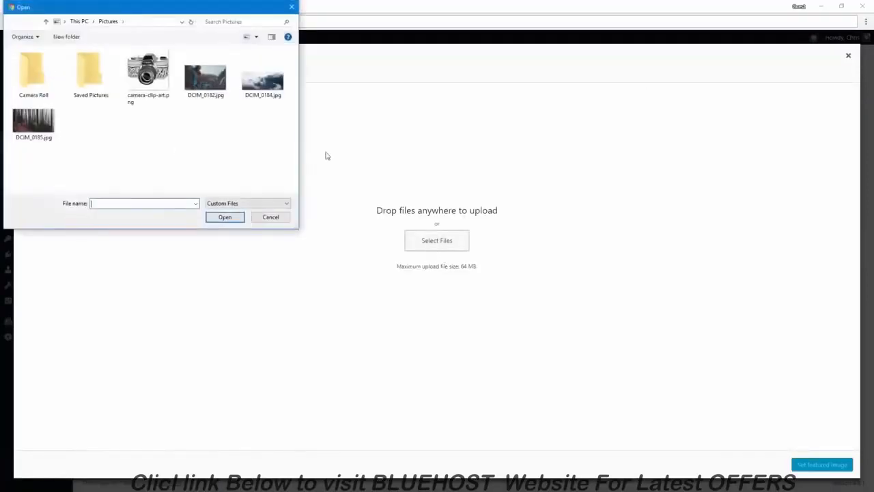
pyautogui.doubleClick(260, 84)
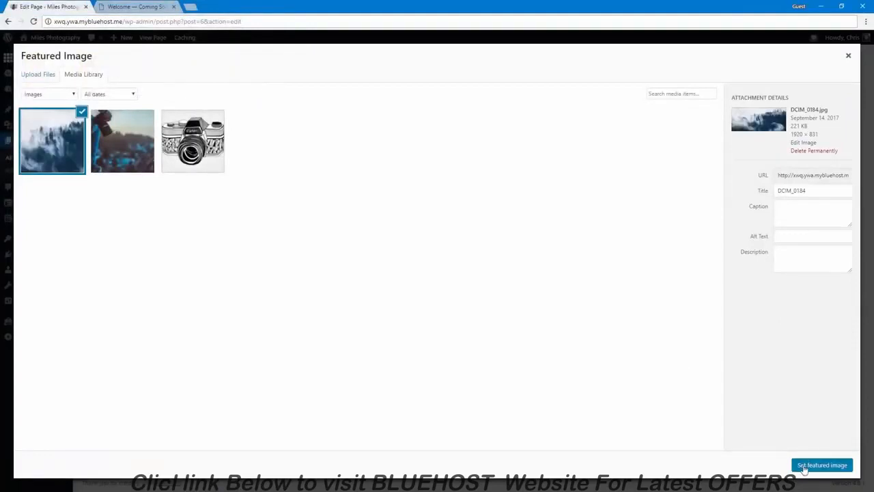
pyautogui.click(807, 463)
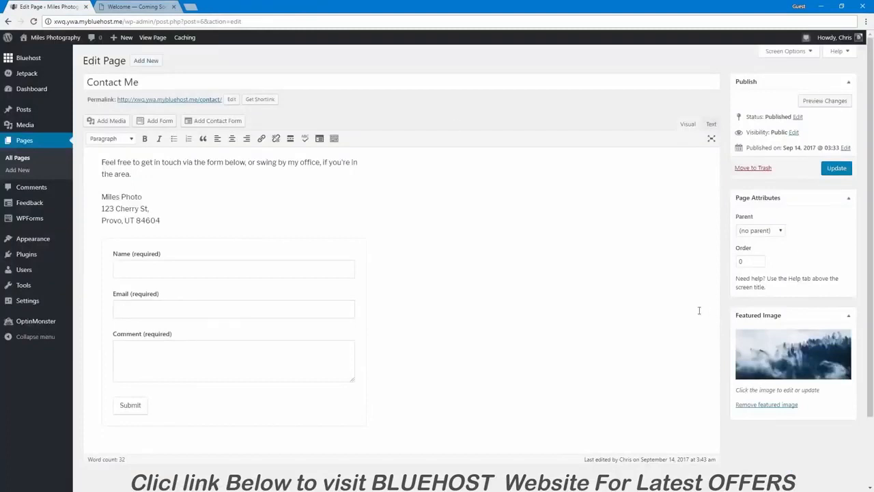
pyautogui.click(836, 168)
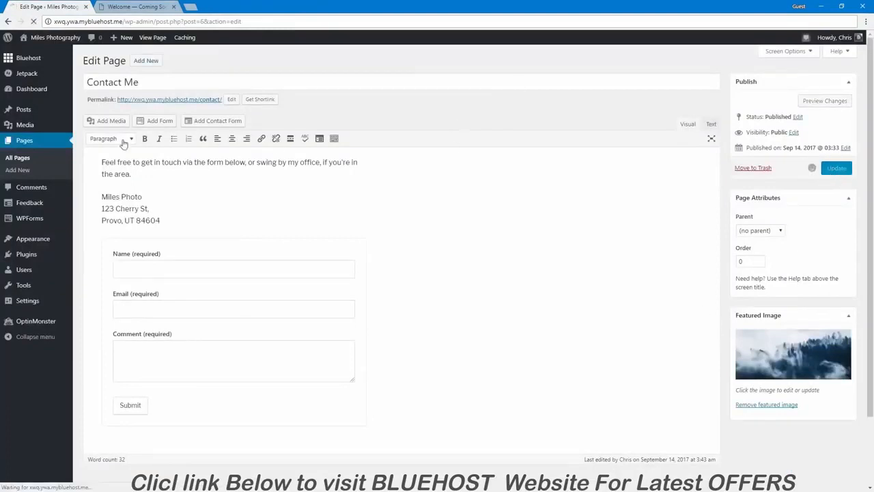
# - Visit the live site and examine how the featured image appears between the front page sections and above the contact form
pyautogui.moveTo(41, 125)
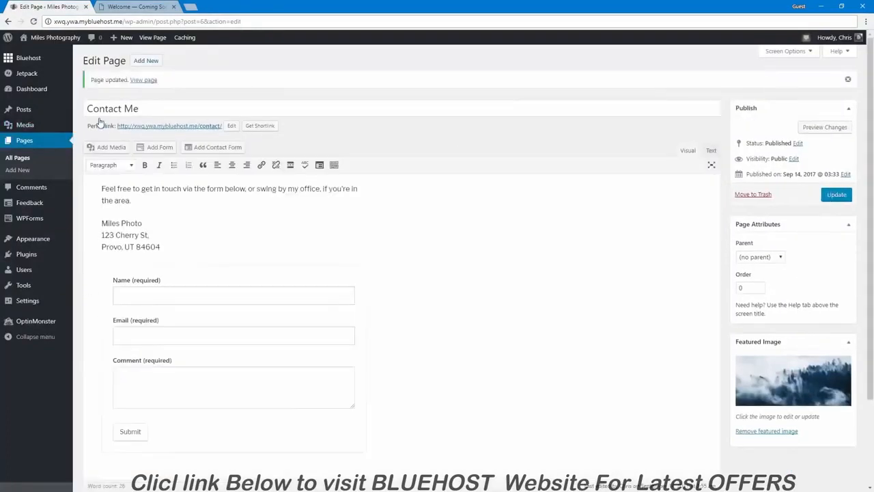
pyautogui.click(48, 39)
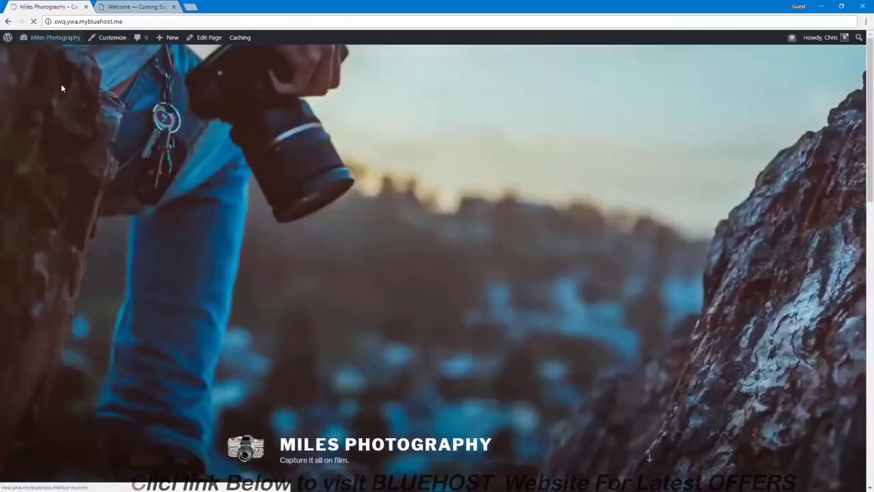
pyautogui.scroll(-5, 125, 281)
pyautogui.scroll(-5, 125, 286)
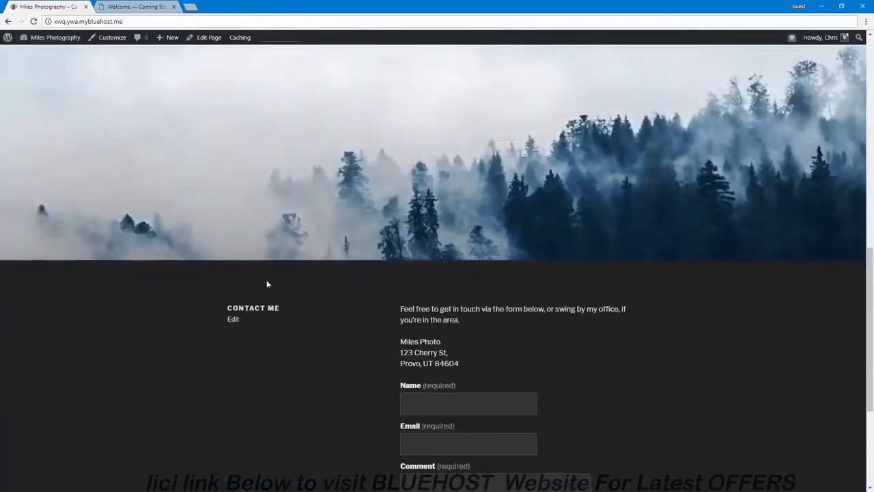
pyautogui.scroll(-2, 368, 343)
pyautogui.scroll(12, 369, 343)
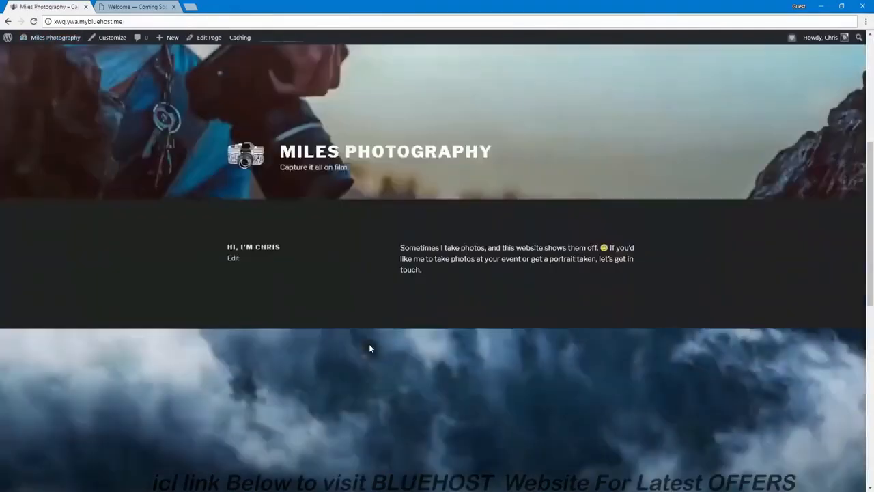
pyautogui.scroll(-12, 369, 348)
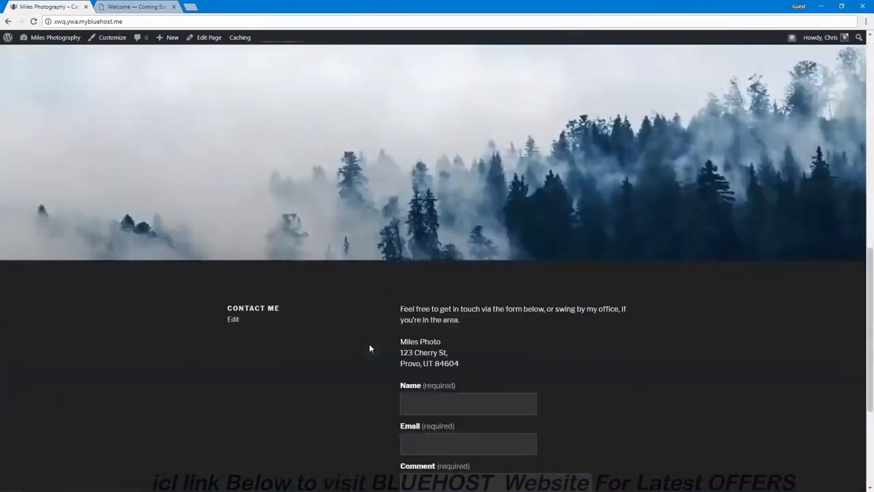
pyautogui.scroll(12, 370, 348)
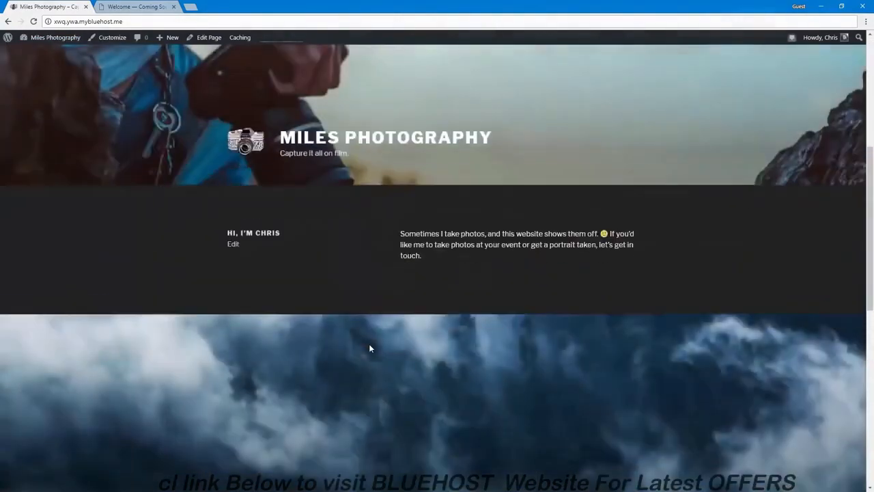
pyautogui.scroll(-10, 370, 348)
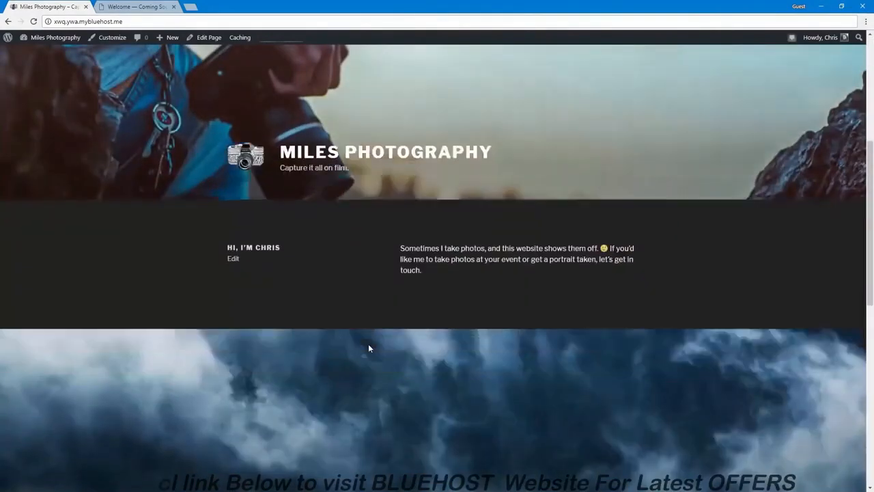
pyautogui.scroll(-4, 368, 348)
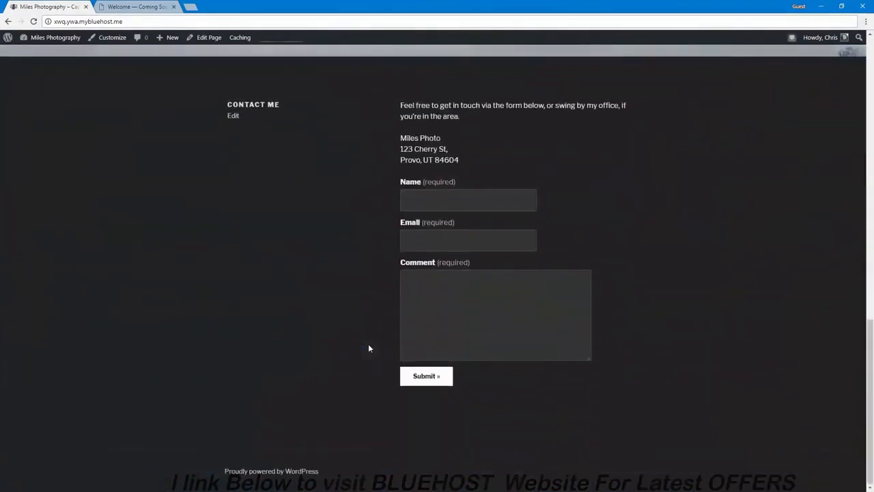
pyautogui.scroll(4, 368, 348)
pyautogui.scroll(-5, 368, 345)
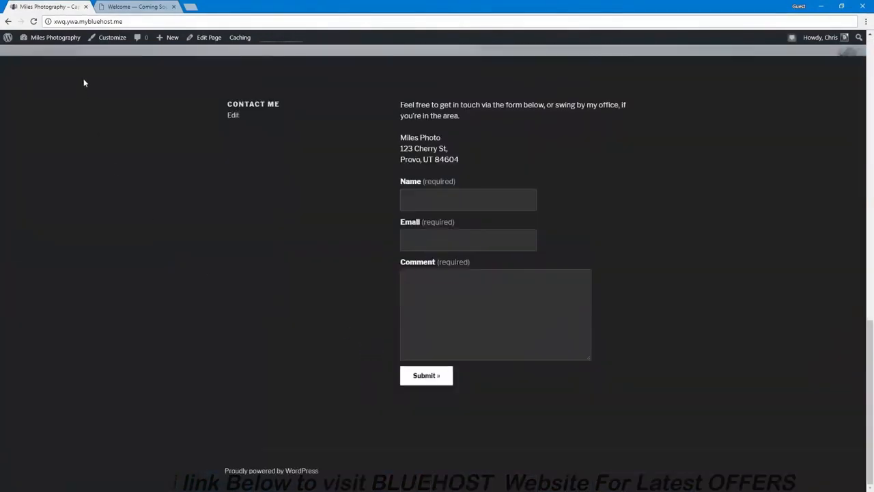
# - Create a new menu named Main Menu in the site customizer
pyautogui.click(99, 42)
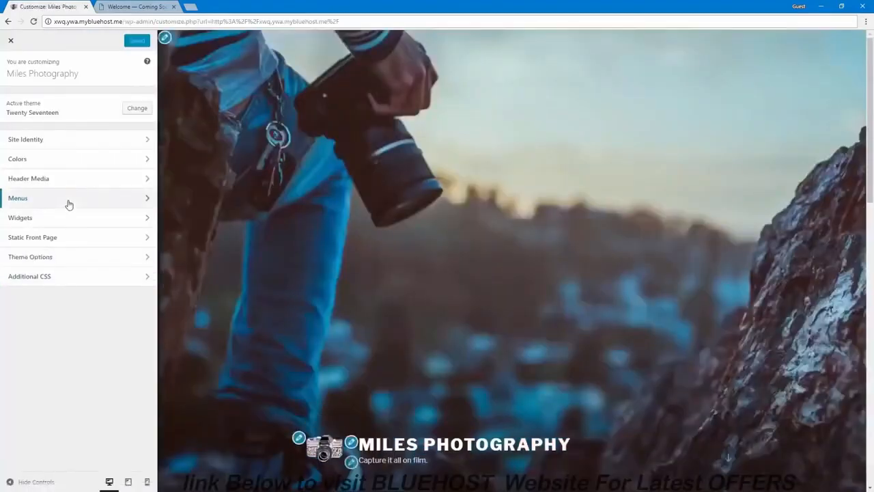
pyautogui.click(69, 199)
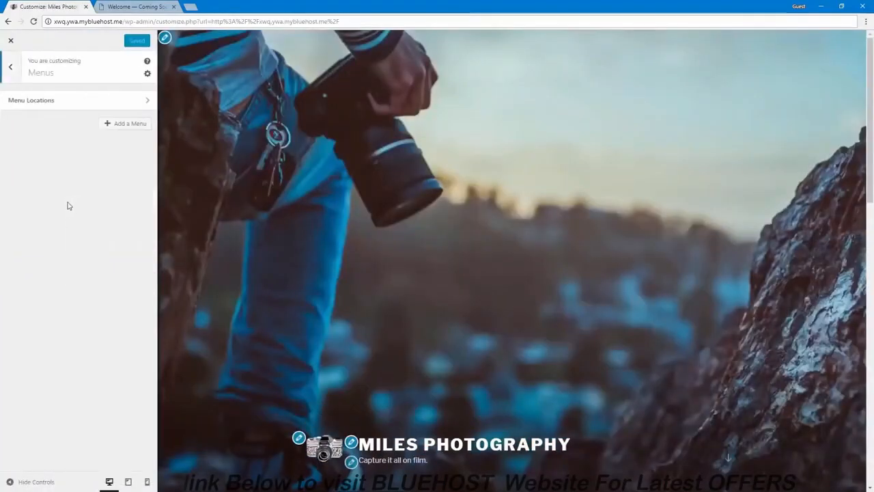
pyautogui.click(112, 127)
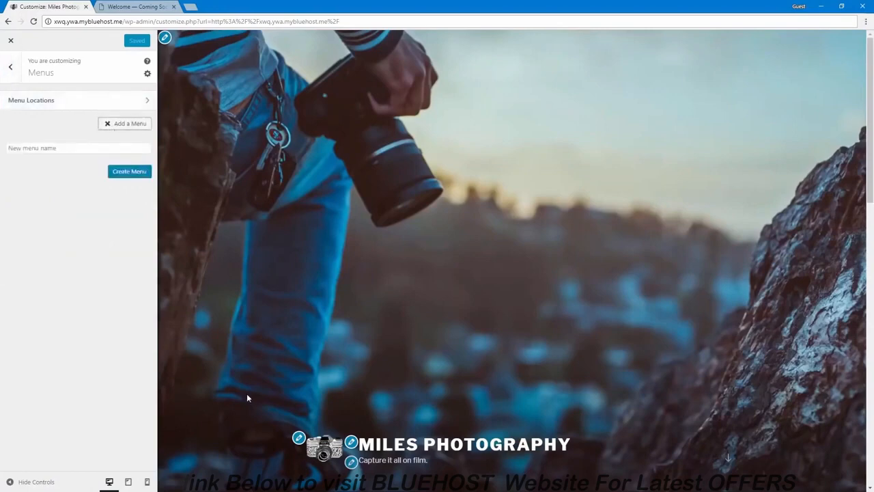
pyautogui.scroll(-5, 247, 398)
pyautogui.scroll(1, 246, 397)
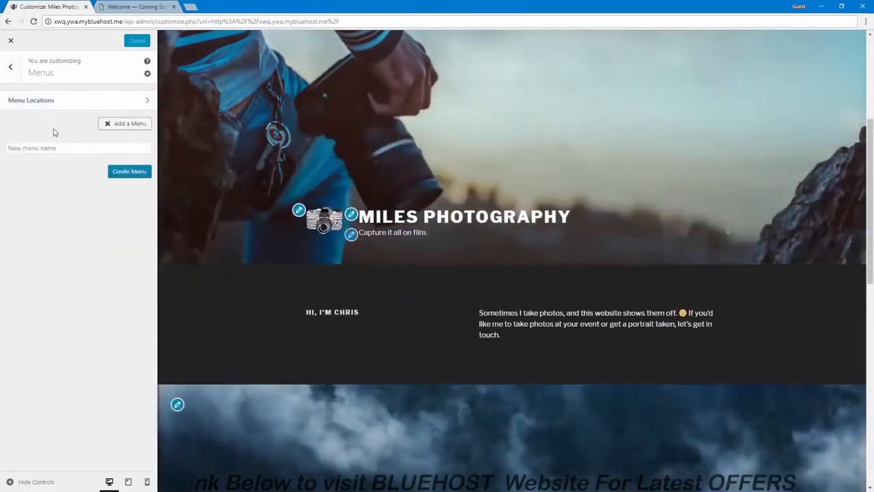
pyautogui.click(57, 150)
pyautogui.write('Main Menu')
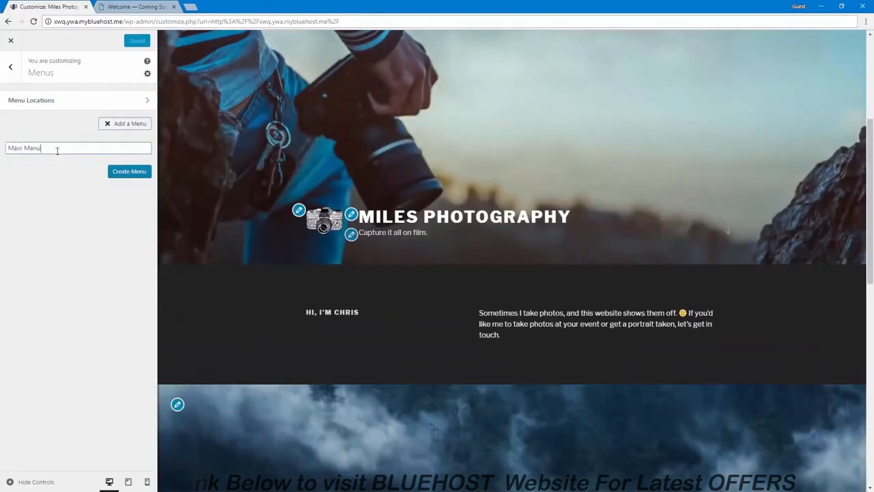
pyautogui.click(120, 171)
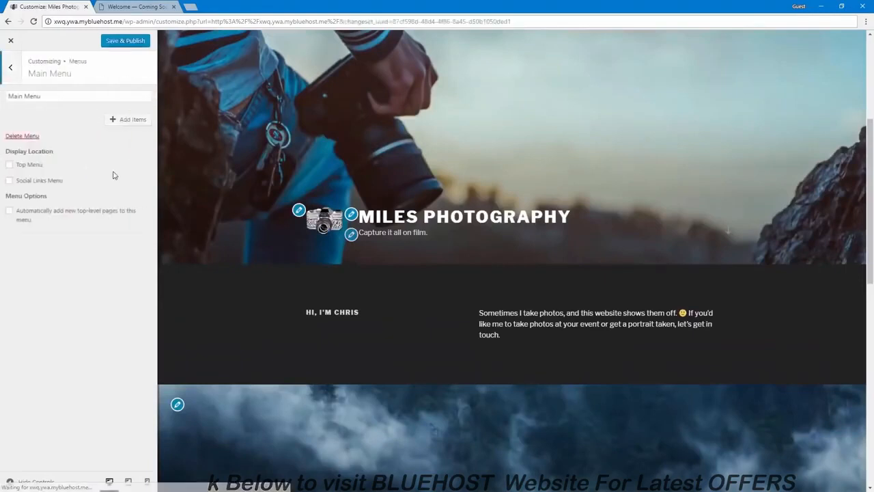
# - Assign Main Menu to the Top Menu location, add the Home and Blog items to it, and publish the changes
pyautogui.click(36, 166)
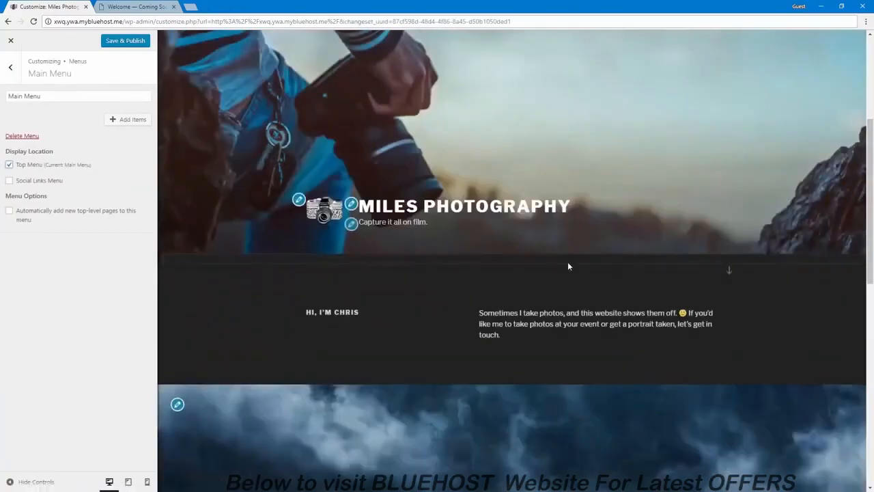
pyautogui.click(119, 123)
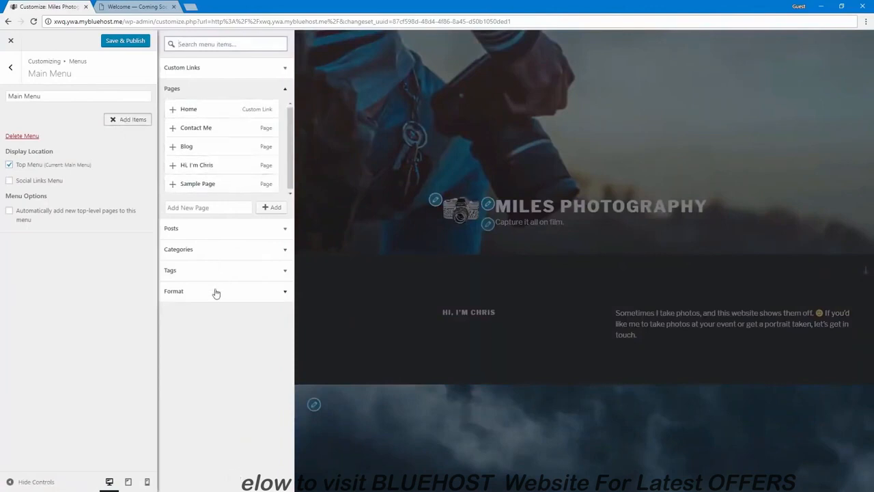
pyautogui.click(219, 230)
pyautogui.click(200, 86)
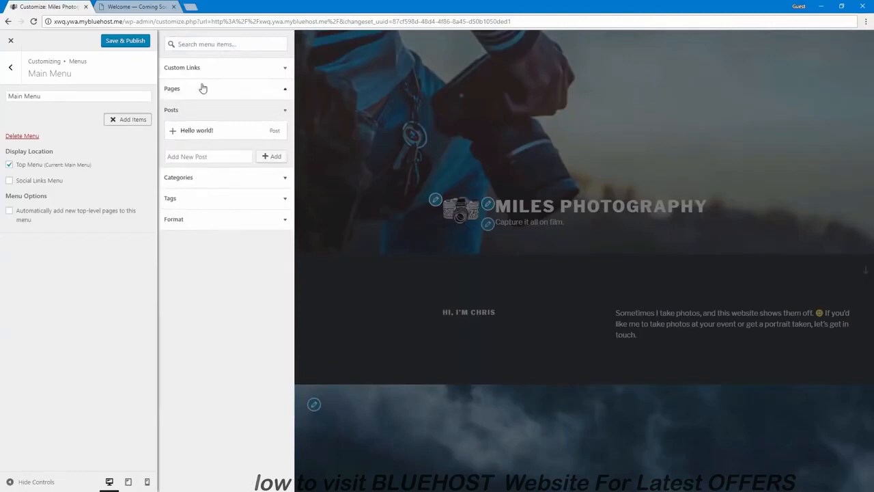
pyautogui.click(211, 71)
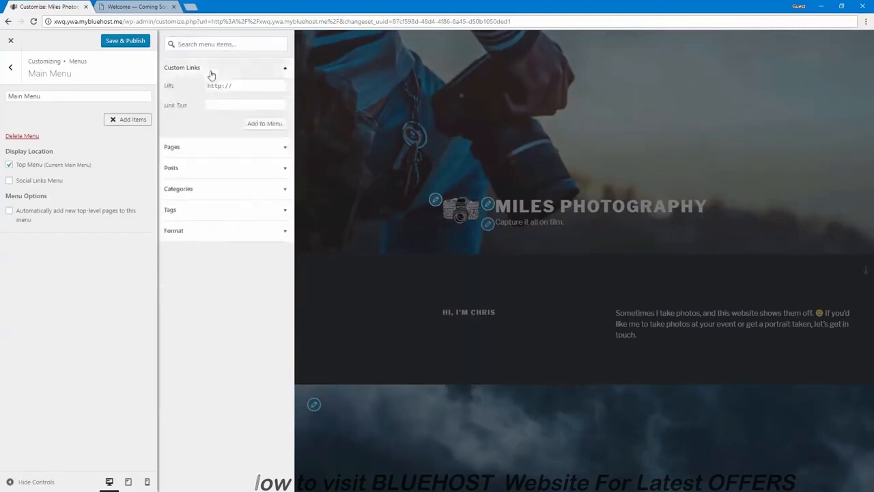
pyautogui.click(193, 148)
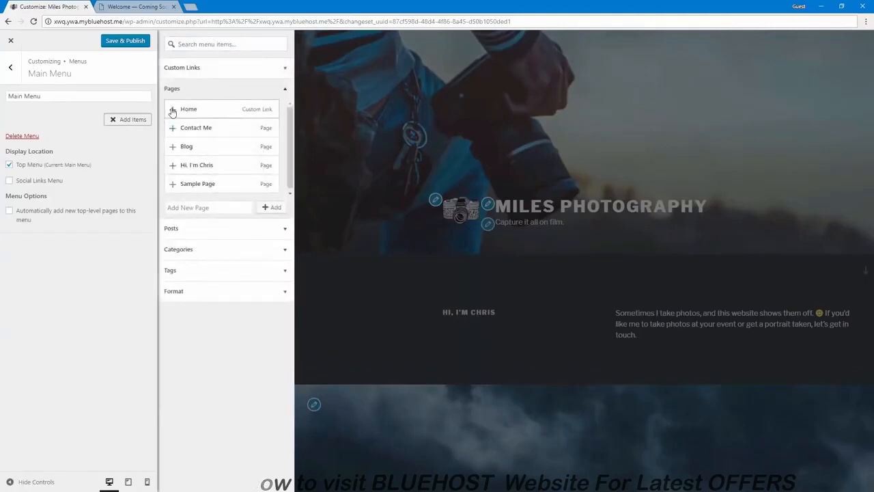
pyautogui.click(172, 112)
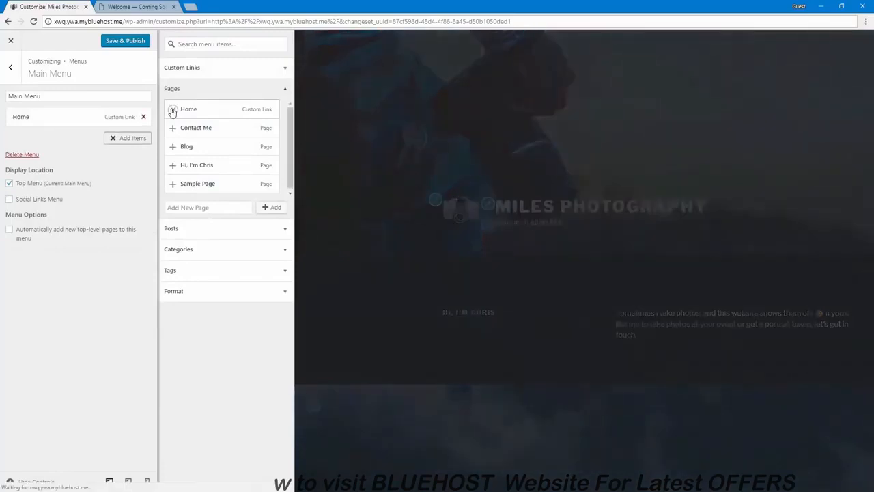
pyautogui.click(172, 146)
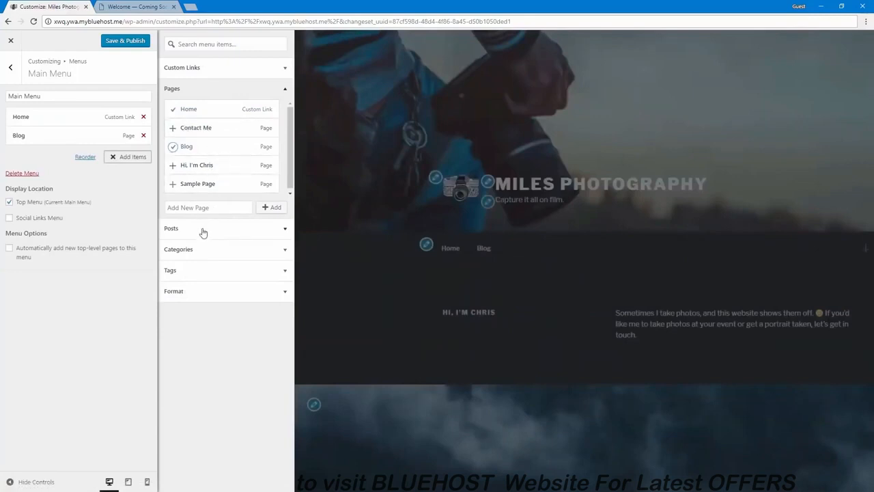
pyautogui.click(131, 44)
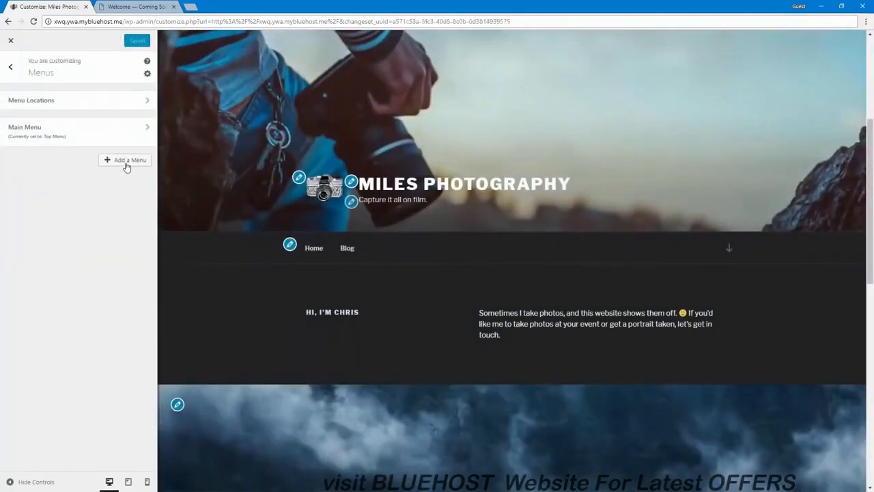
# - Create a new menu named Social Media and assign it to the Social Links Menu location
pyautogui.click(127, 162)
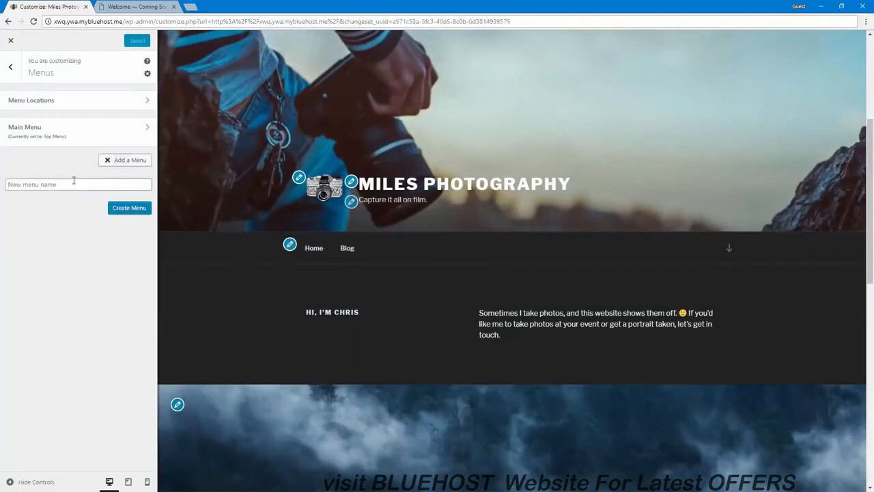
pyautogui.write('Social Media')
pyautogui.click(130, 208)
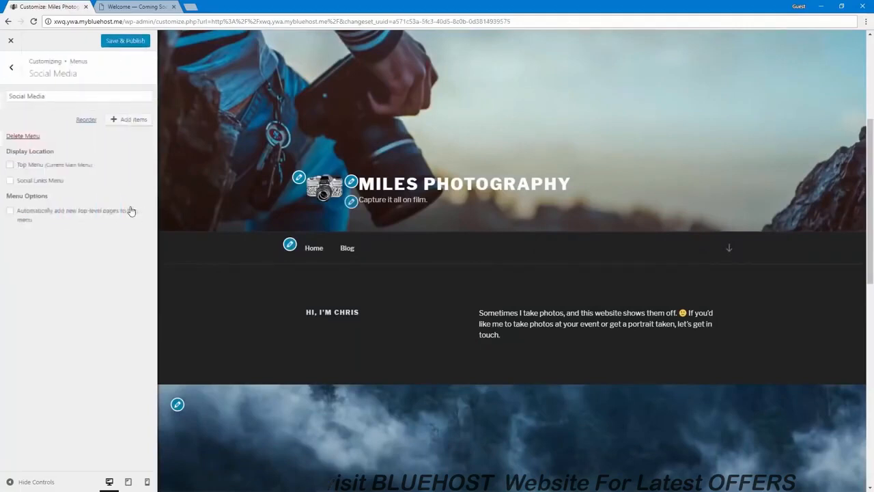
pyautogui.click(37, 181)
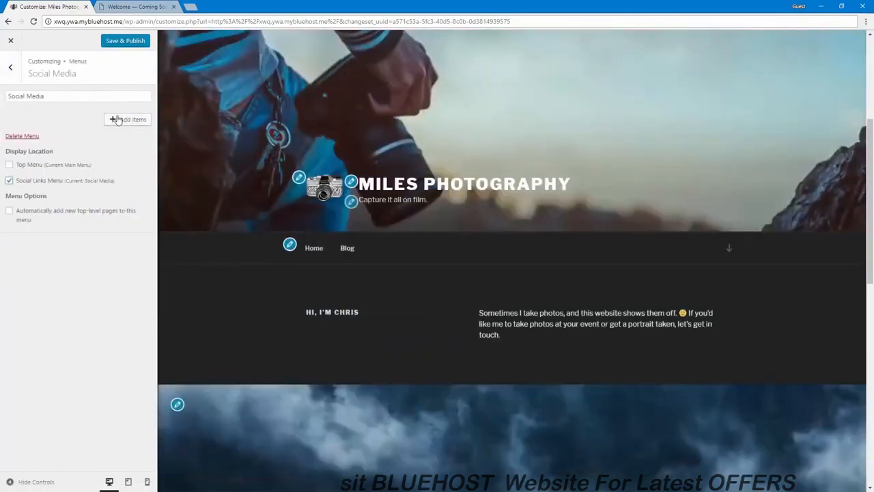
# - Add a custom link to the Social Media menu with the Twitter profile URL and the link text Twitter
pyautogui.click(118, 120)
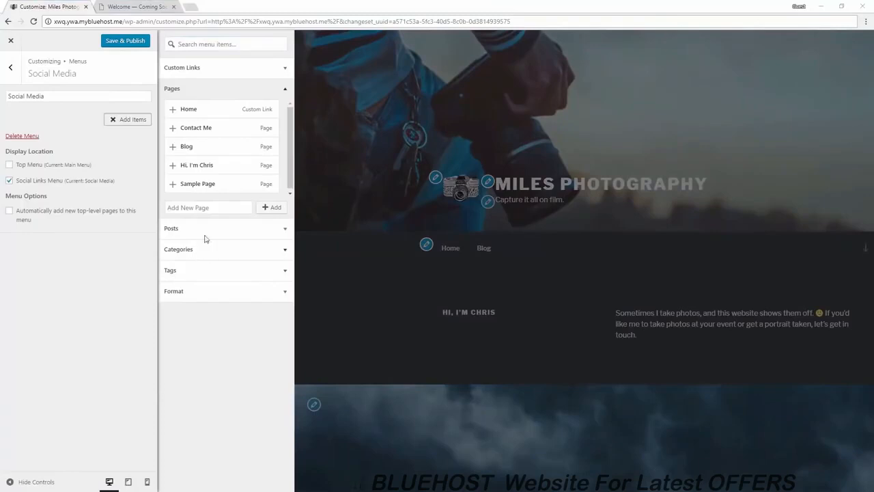
pyautogui.click(216, 69)
pyautogui.click(244, 87)
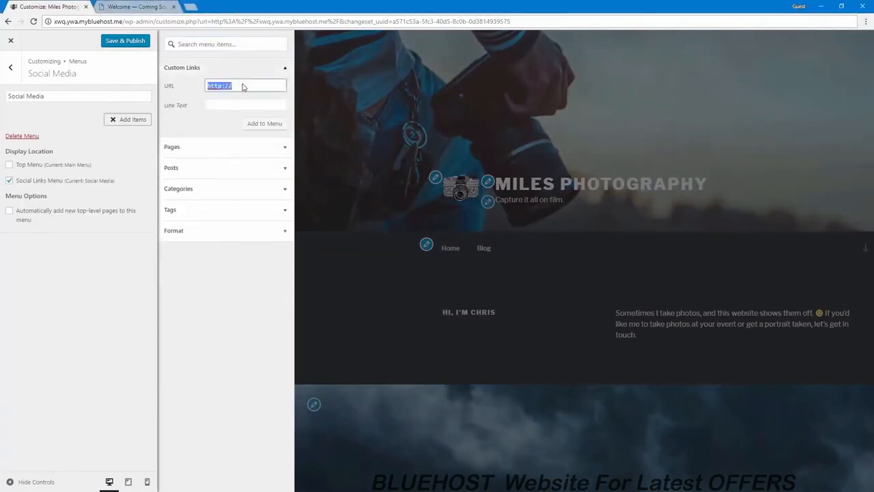
pyautogui.hotkey('ctrl', 'v')
pyautogui.click(241, 103)
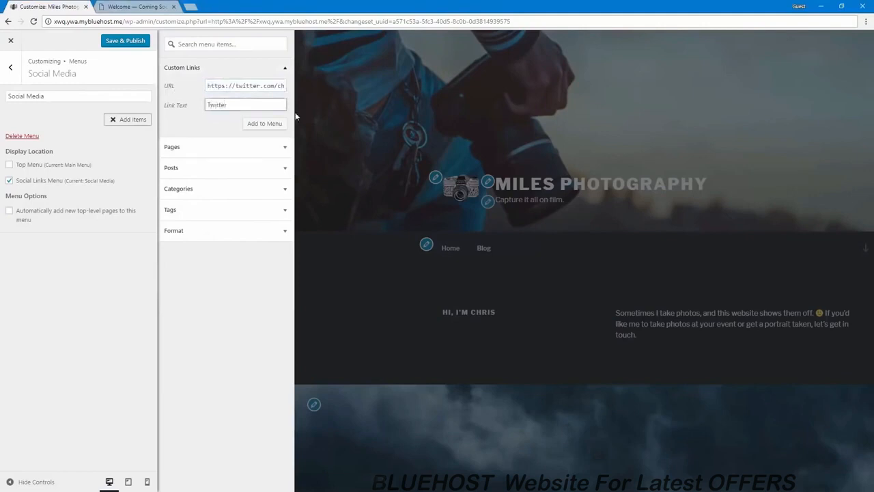
pyautogui.click(270, 124)
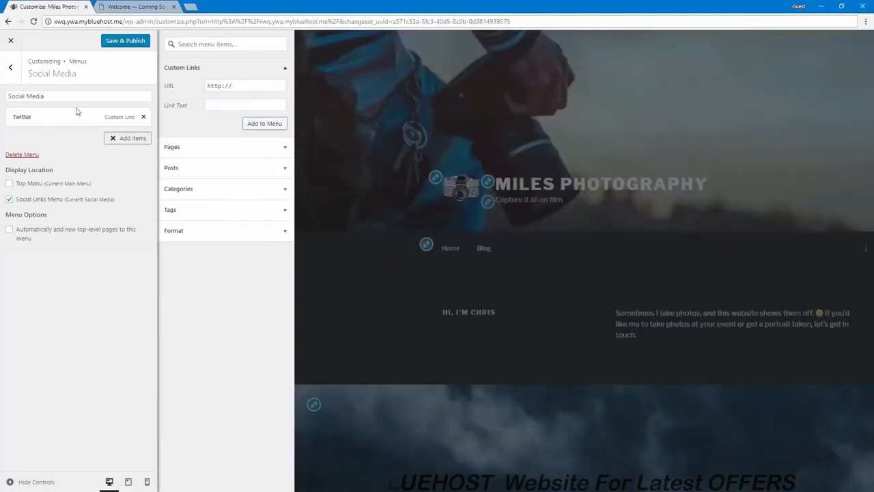
# - Add a custom link with the LinkedIn profile URL and the link text LinkedIn to the Social Media menu, and publish the changes
pyautogui.tripleClick(243, 86)
pyautogui.hotkey('ctrl', 'v')
pyautogui.click(233, 102)
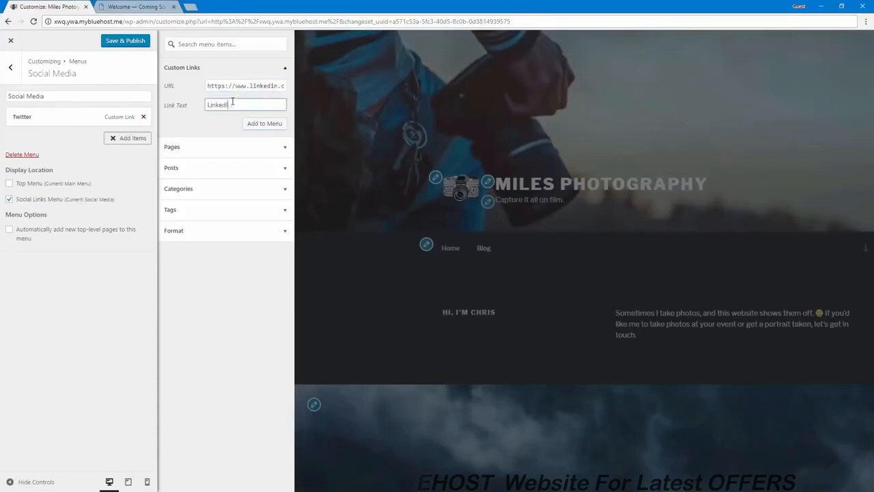
pyautogui.click(260, 125)
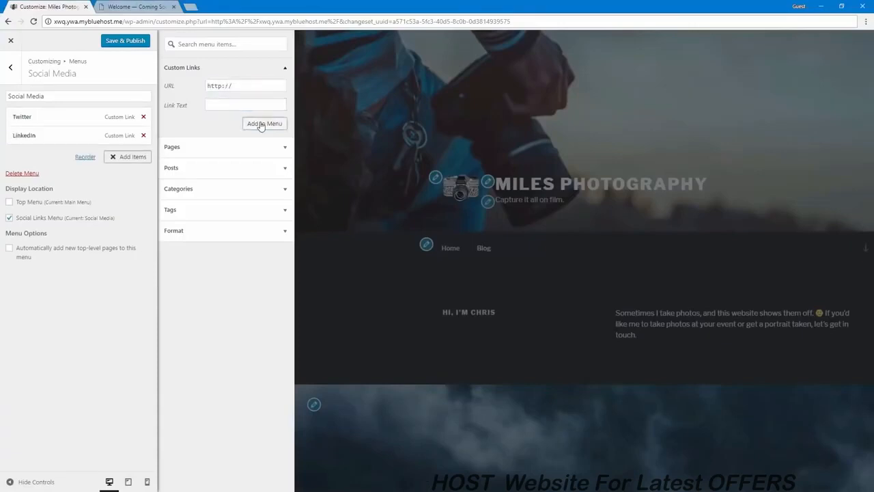
pyautogui.moveTo(242, 88); pyautogui.dragTo(190, 90)
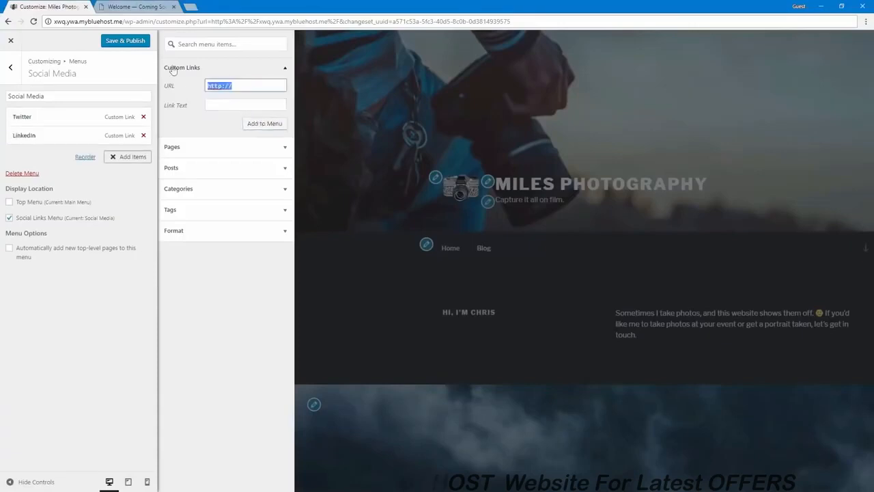
pyautogui.click(131, 42)
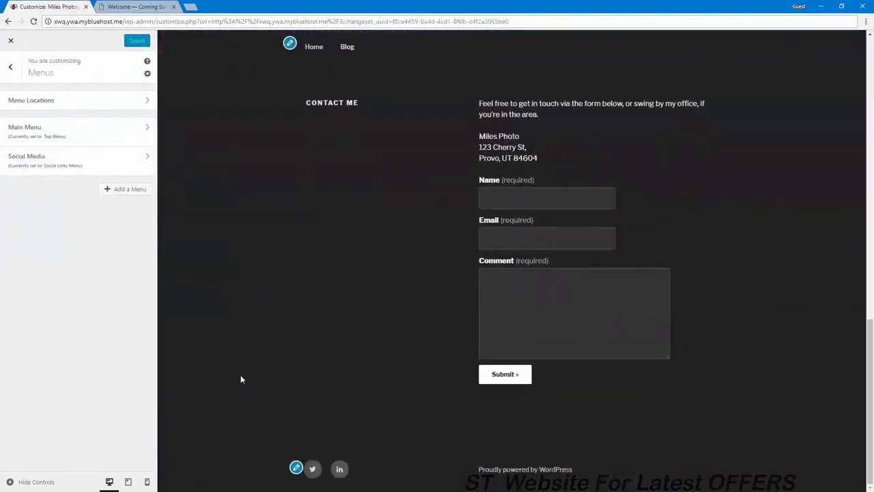
# - Reopen the Social Media menu, add a custom link with the Facebook URL and the link text Facebook, and publish the changes
pyautogui.click(295, 468)
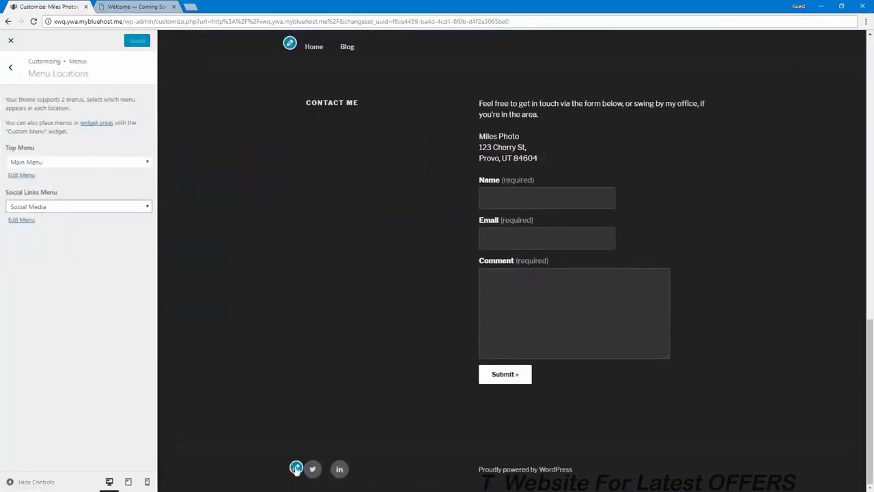
pyautogui.click(22, 219)
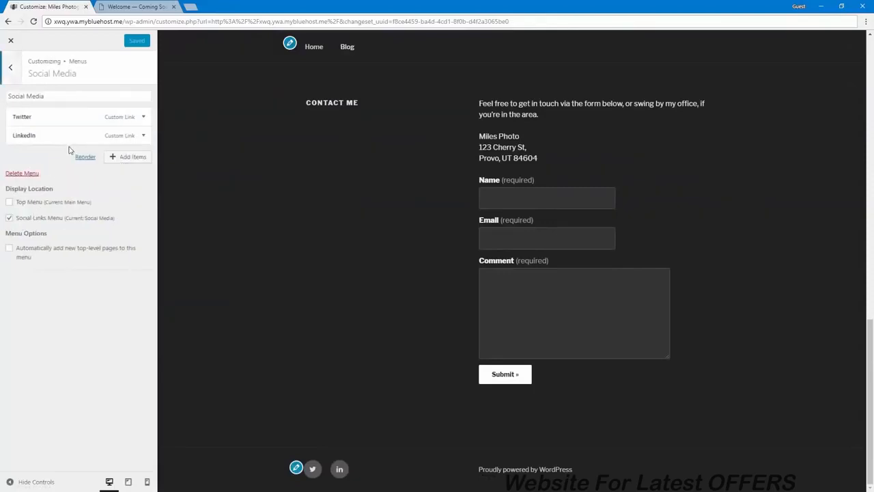
pyautogui.click(124, 156)
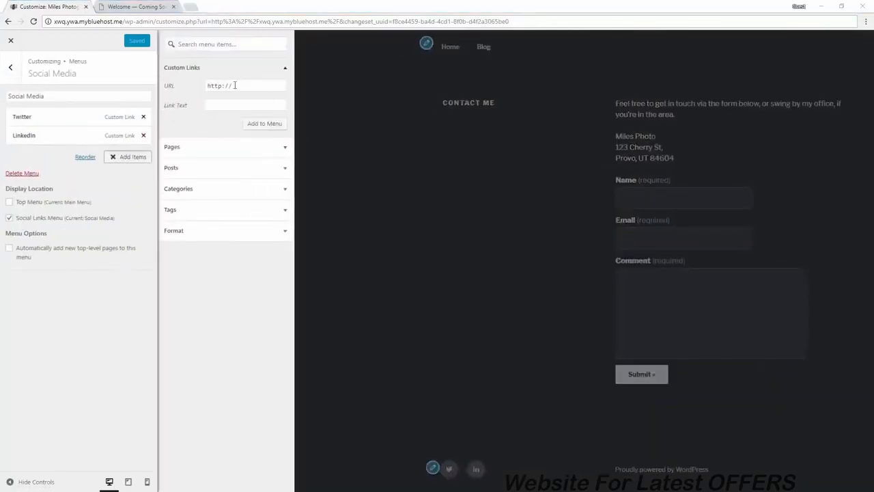
pyautogui.tripleClick(234, 86)
pyautogui.hotkey('ctrl', 'v')
pyautogui.click(224, 104)
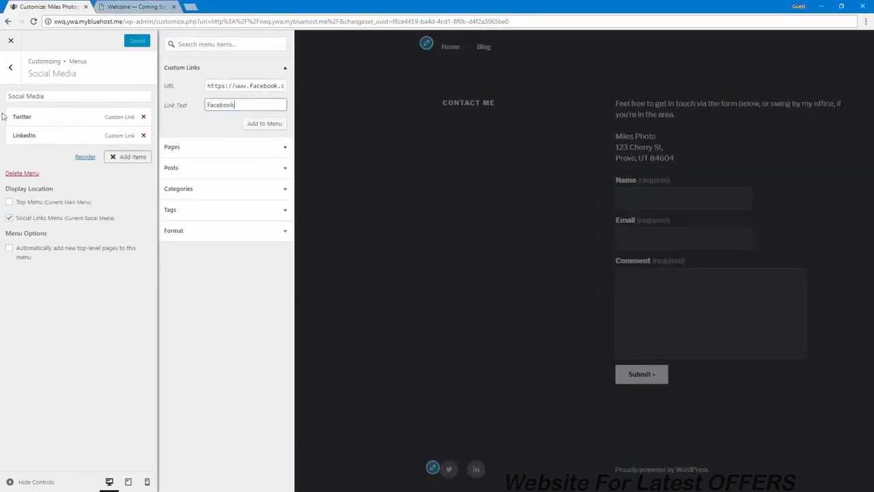
pyautogui.click(257, 123)
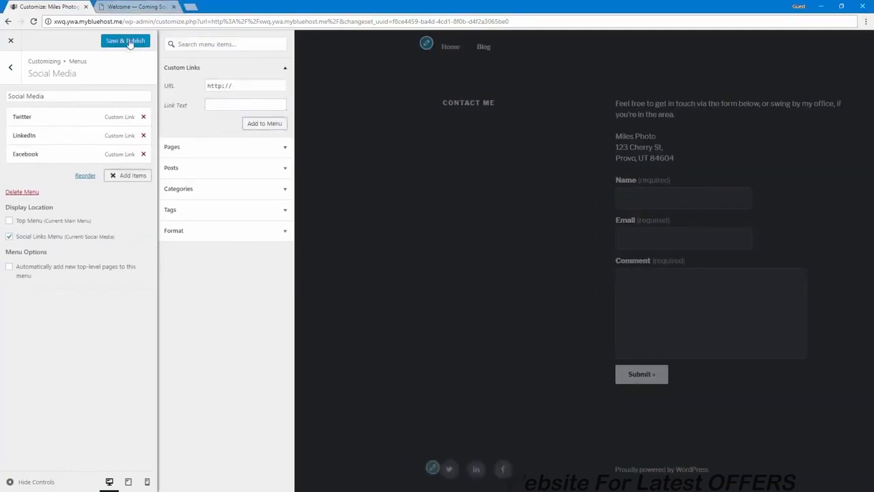
pyautogui.click(128, 41)
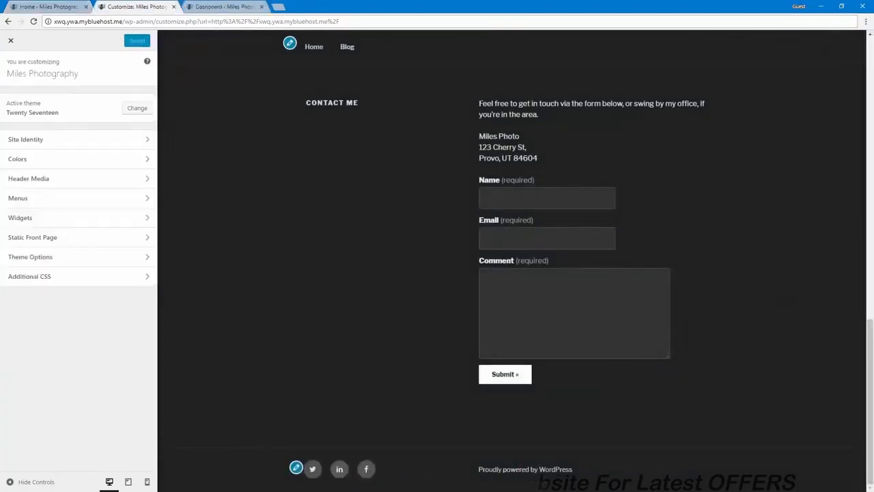
# - Preview the site at tablet size and examine the front page from the header to the contact section
pyautogui.scroll(15, 414, 472)
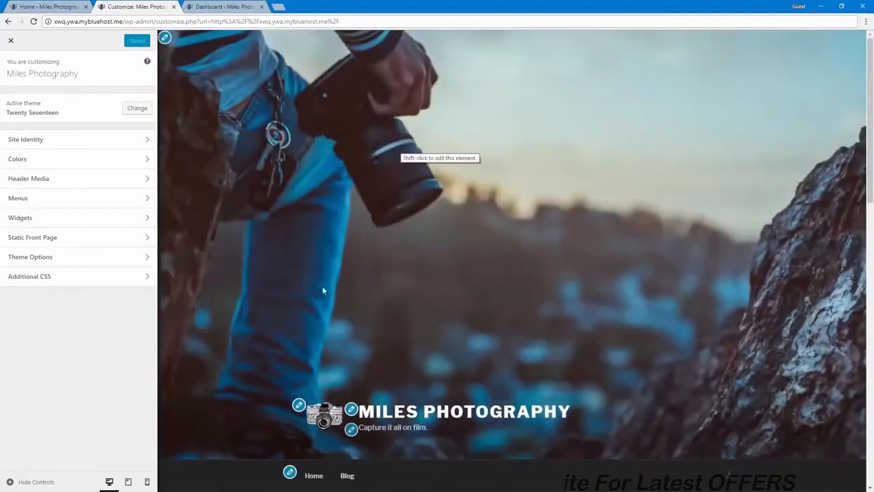
pyautogui.click(129, 483)
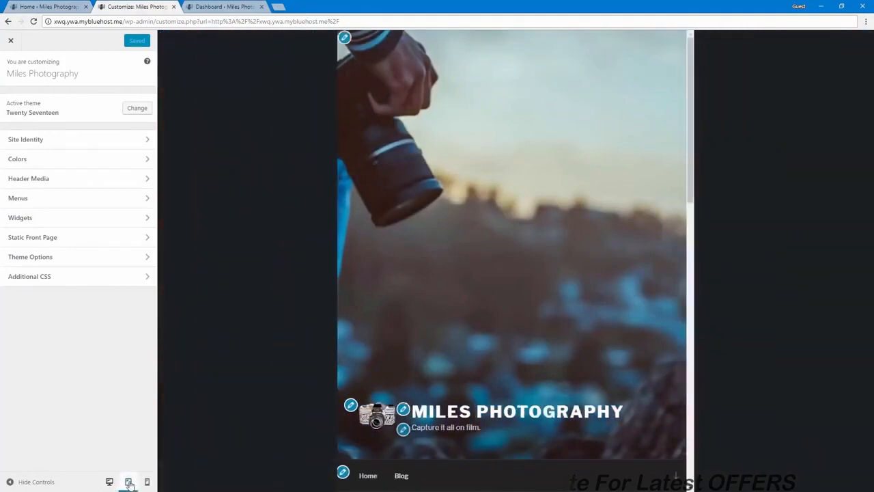
pyautogui.scroll(-10, 380, 399)
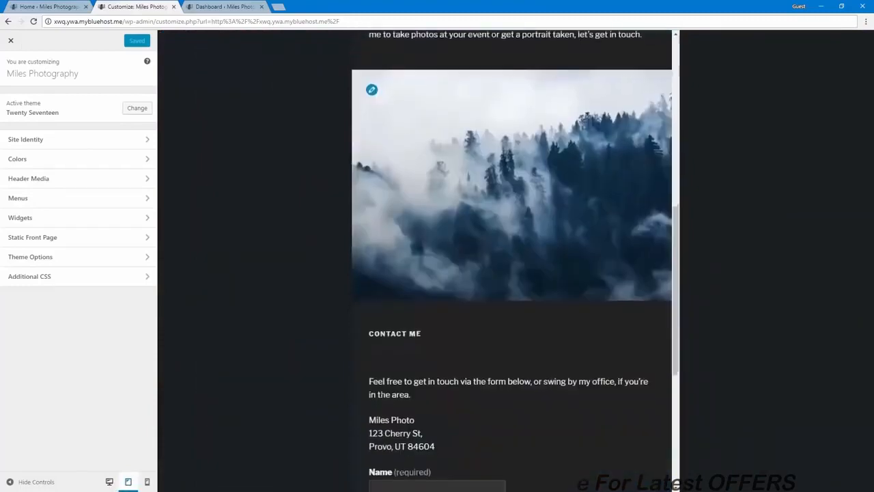
# - Preview the site at mobile size and examine the collapsible menu, page sections, contact form, and footer social icons
pyautogui.click(146, 483)
pyautogui.scroll(10, 559, 293)
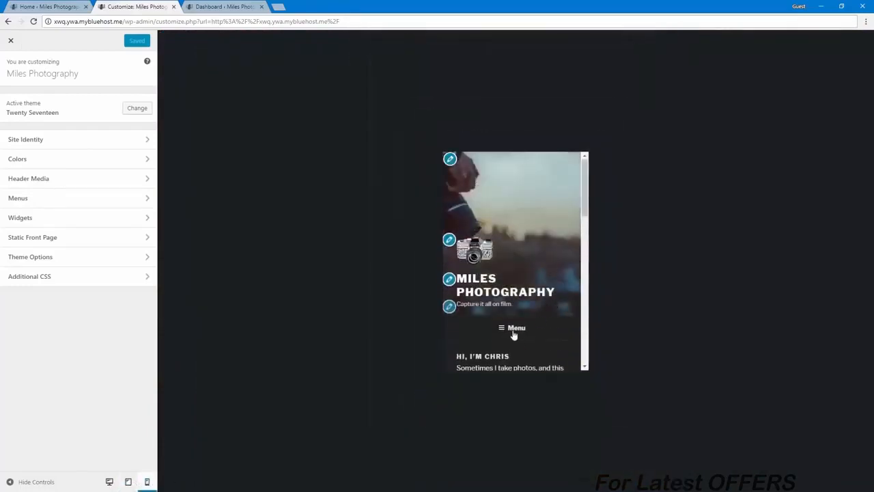
pyautogui.click(514, 334)
pyautogui.scroll(-3, 514, 334)
pyautogui.scroll(1, 514, 326)
pyautogui.click(506, 241)
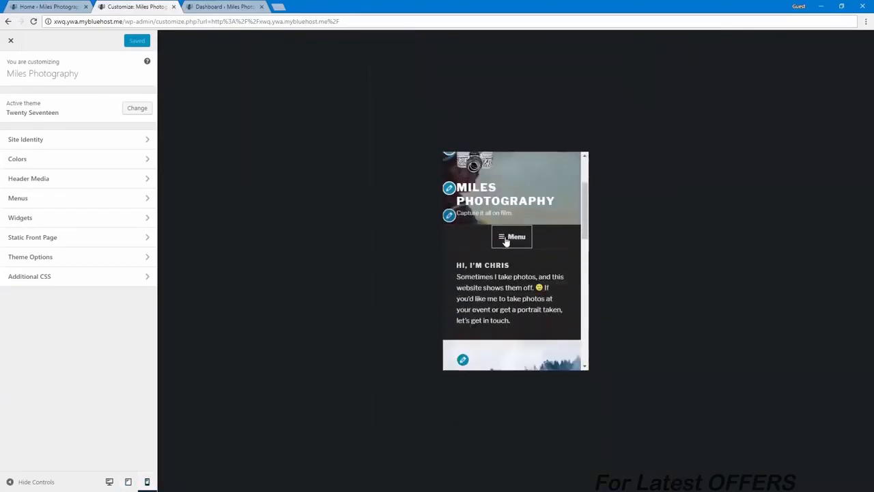
pyautogui.click(506, 241)
pyautogui.click(506, 241)
pyautogui.scroll(-5, 517, 325)
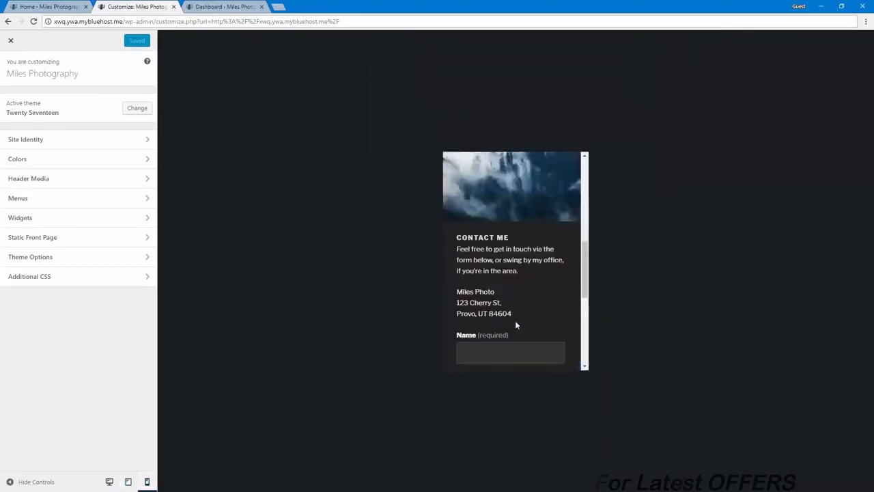
pyautogui.scroll(2, 514, 293)
pyautogui.scroll(-5, 511, 335)
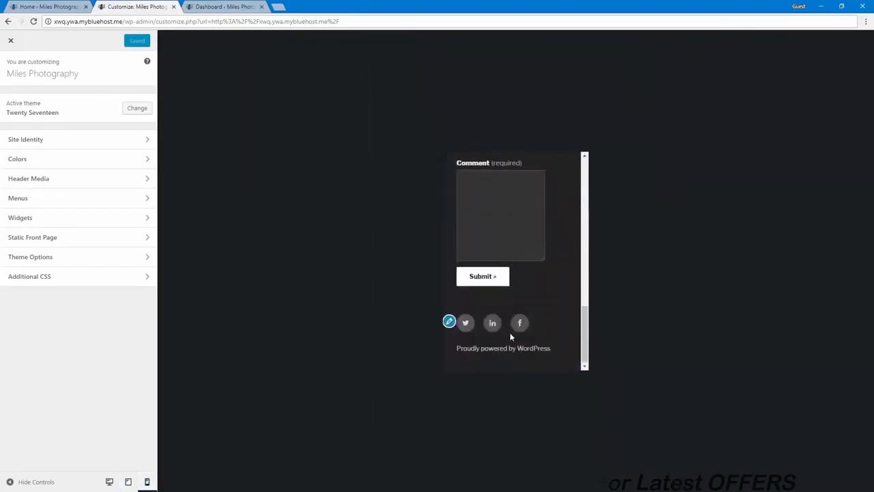
pyautogui.scroll(12, 511, 336)
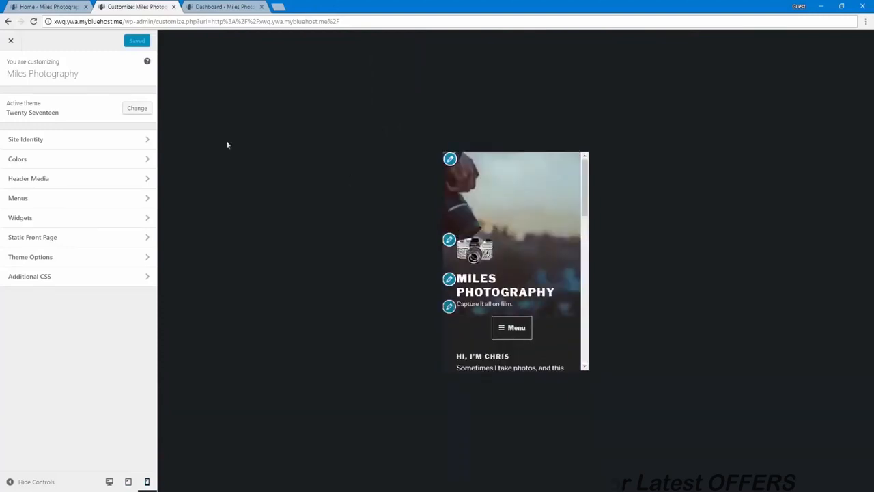
# - Close the theme customizer and go from the live Miles Photography front page to the WordPress dashboard
pyautogui.click(10, 41)
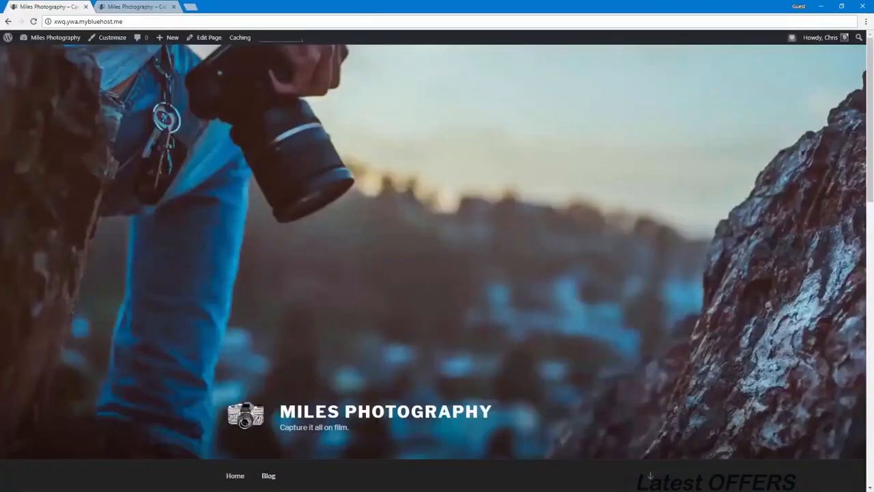
pyautogui.moveTo(42, 37)
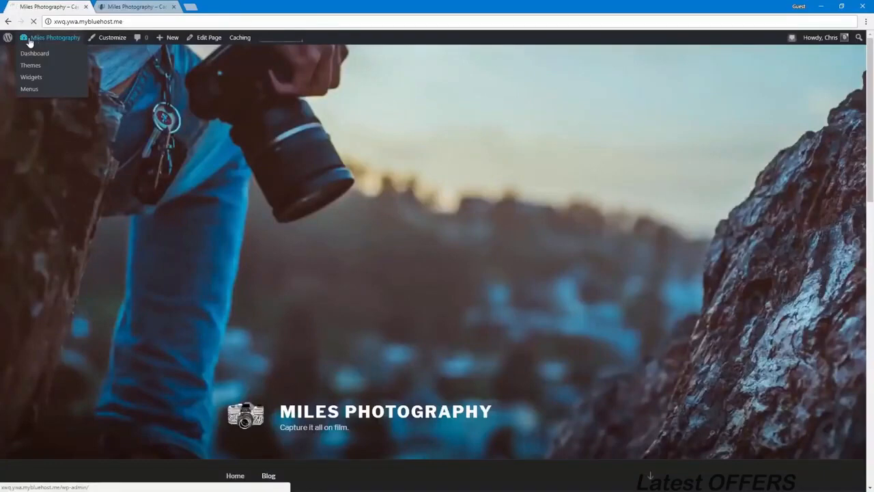
pyautogui.click(36, 52)
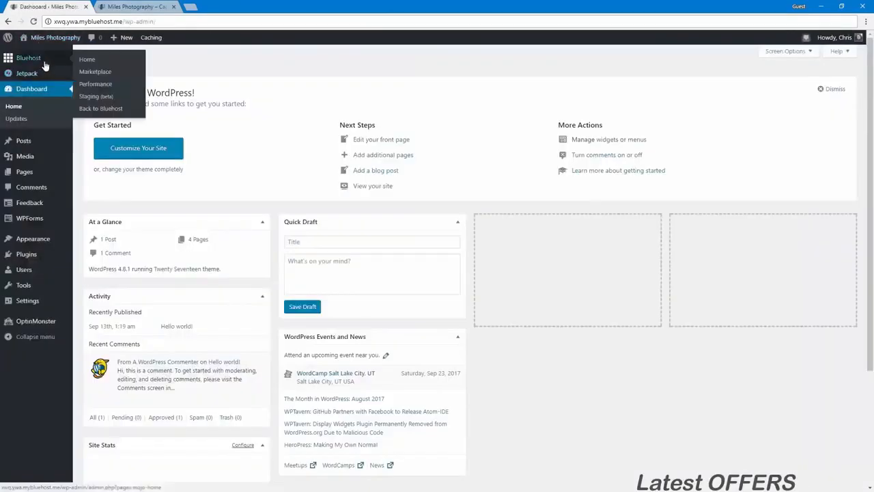
# - Open the Bluehost home page in the WordPress admin and examine its sections from Content down to Hosting
pyautogui.click(19, 60)
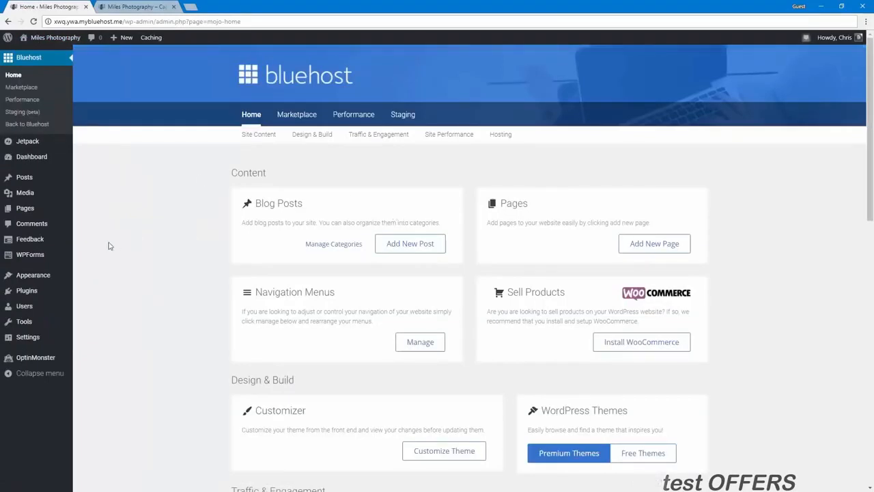
pyautogui.scroll(-2, 508, 188)
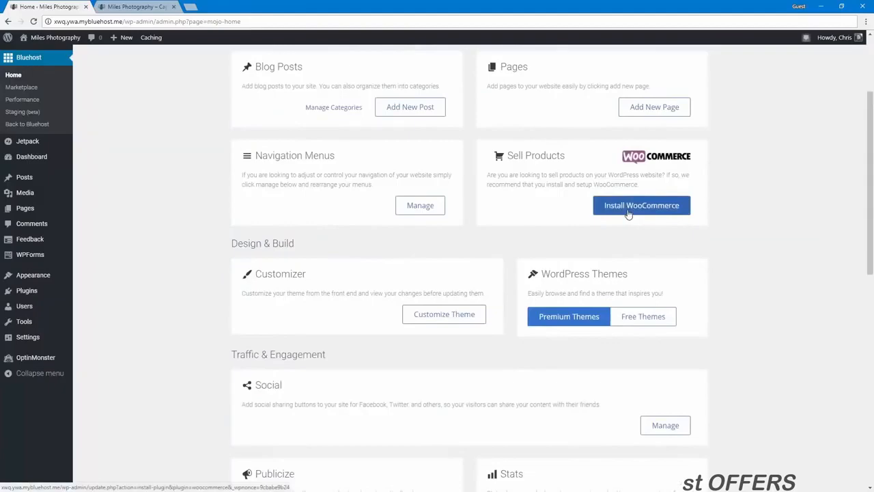
pyautogui.scroll(2, 481, 258)
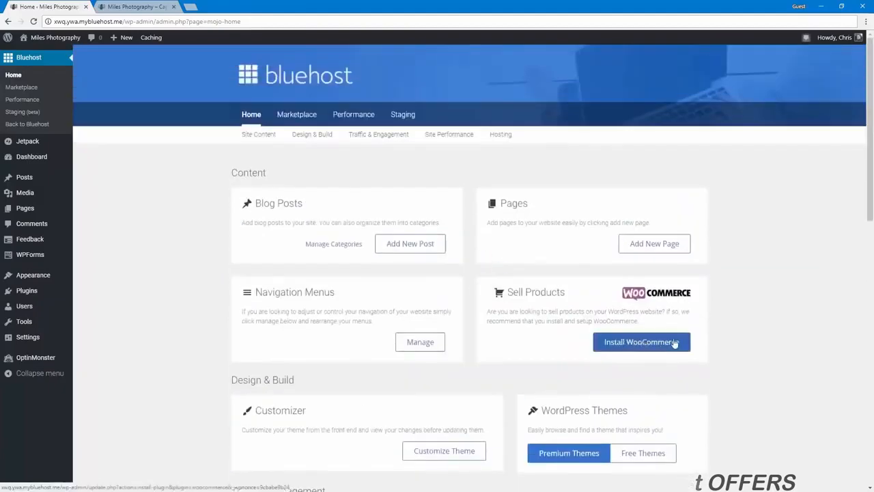
pyautogui.scroll(-10, 674, 342)
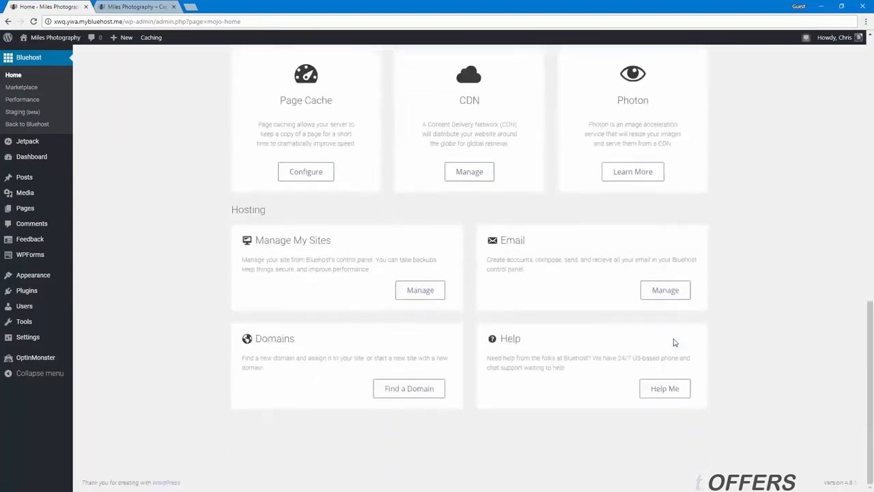
pyautogui.scroll(10, 671, 389)
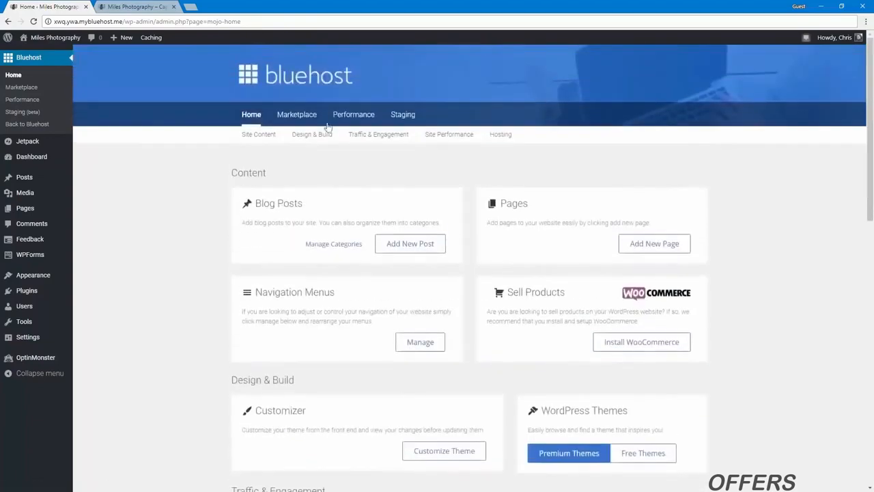